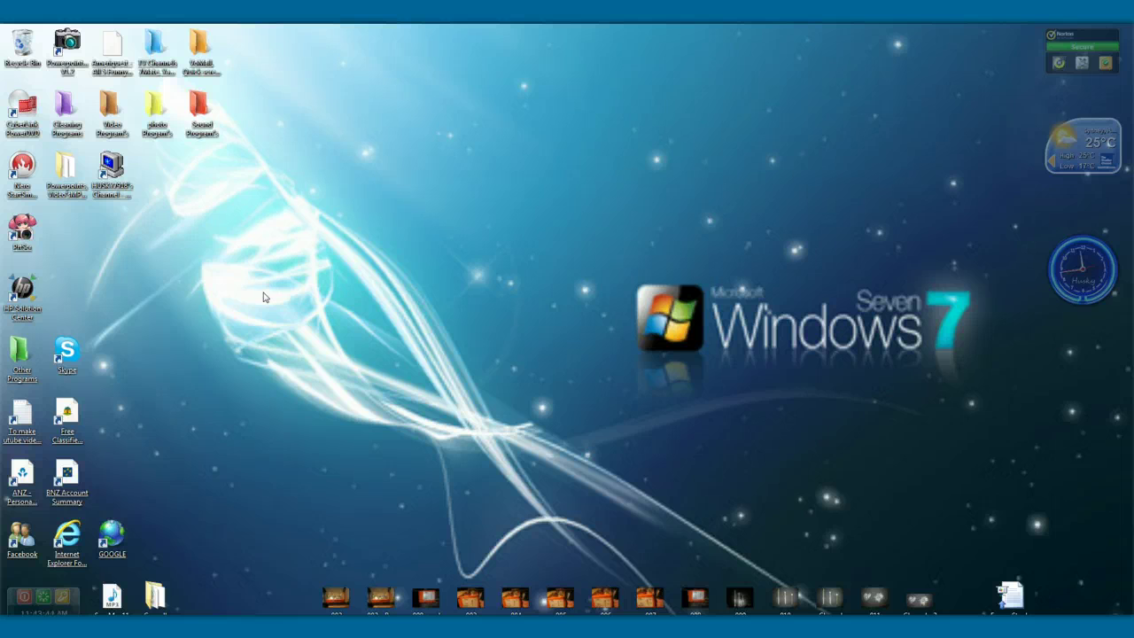
Bring up the new IncrediMail message, select the entire YouTube link above the butler image, and minimize the message window
left_click(392, 298)
mouse_move(203, 627)
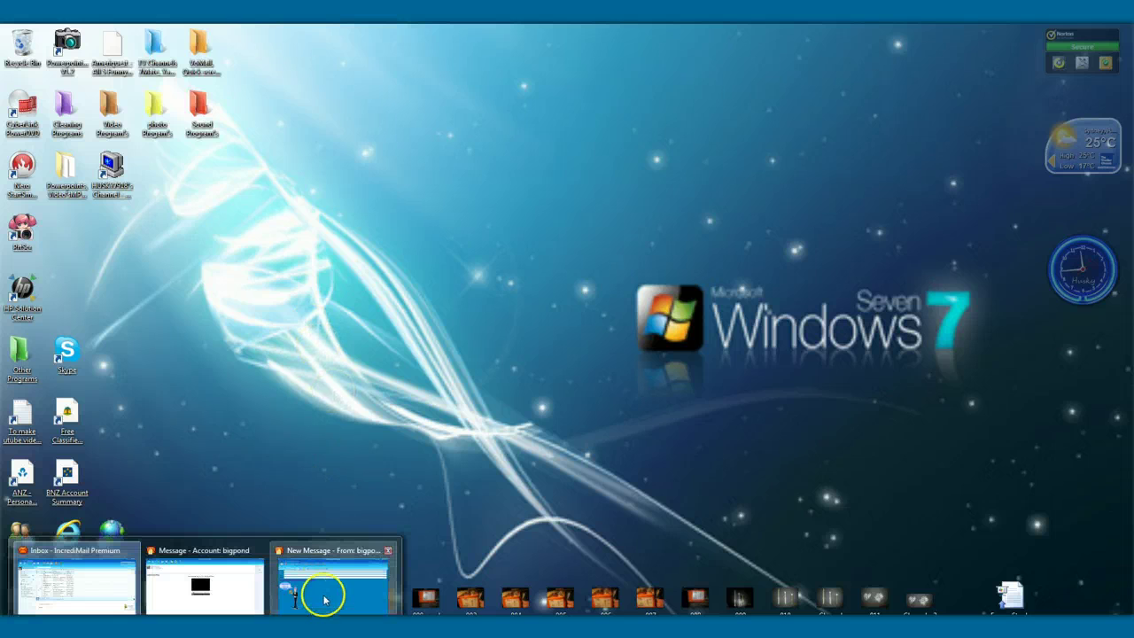
left_click(321, 595)
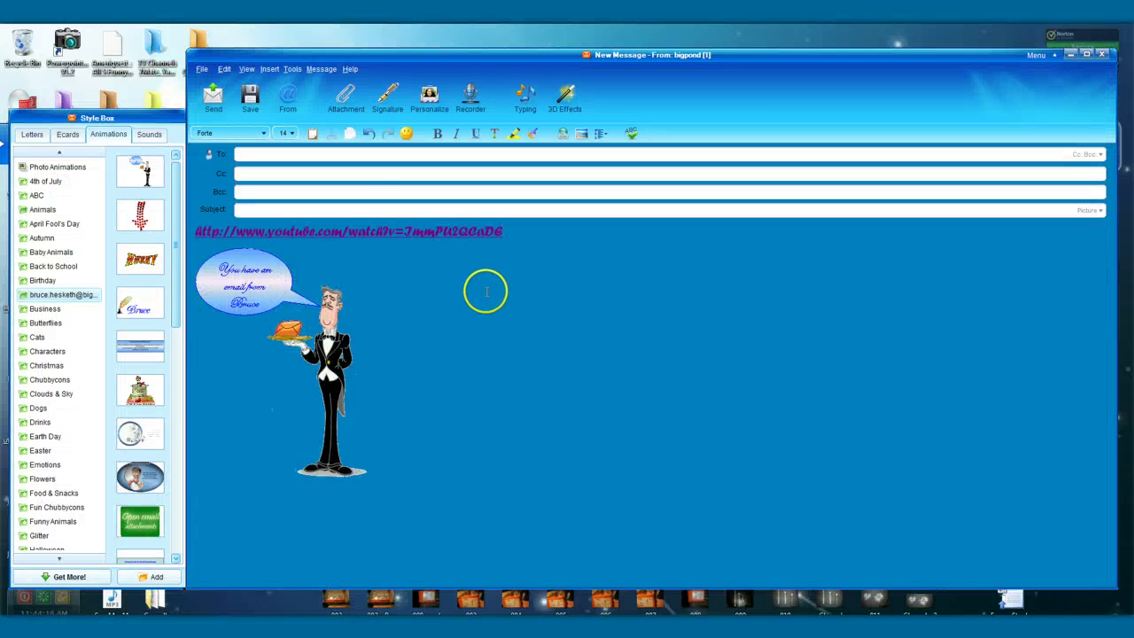
left_click_drag(467, 231, 195, 238)
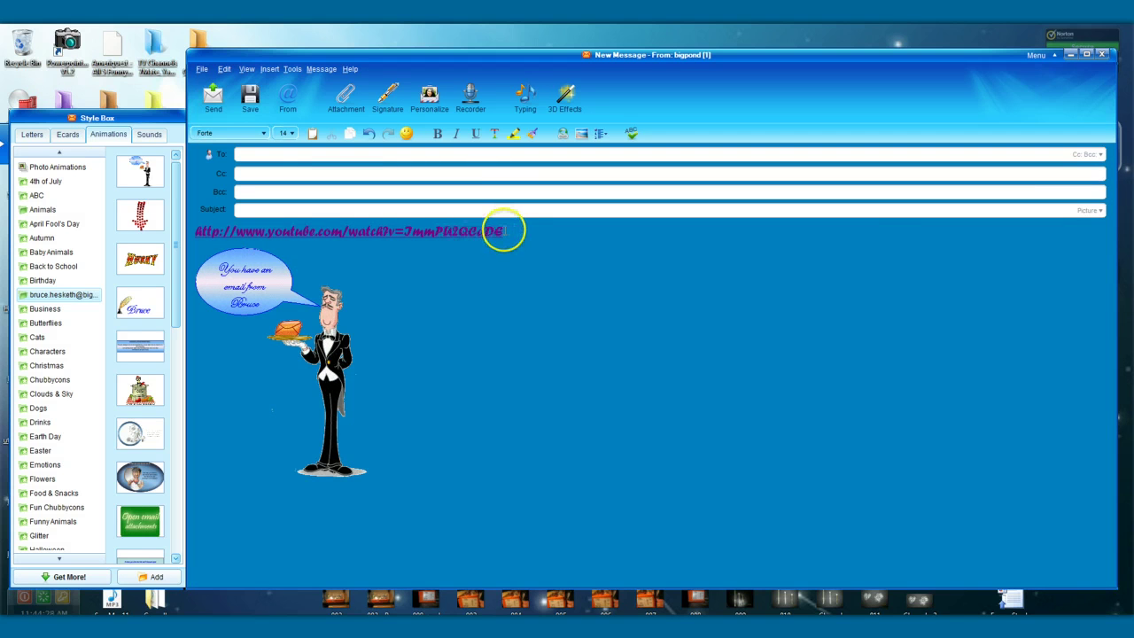
left_click_drag(503, 230, 195, 231)
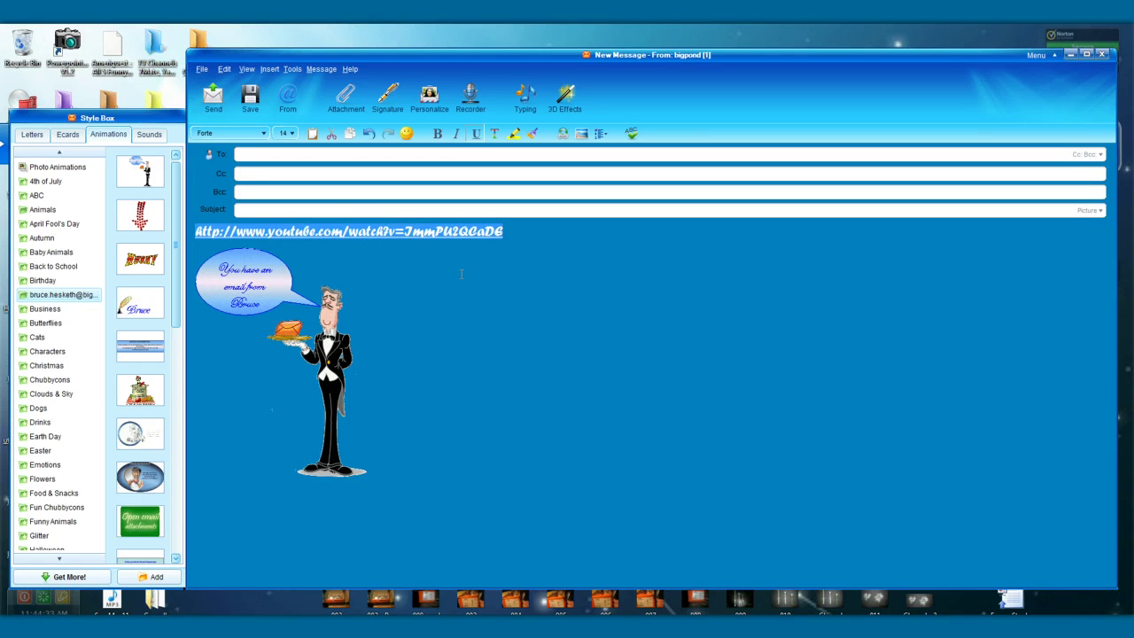
left_click(1069, 55)
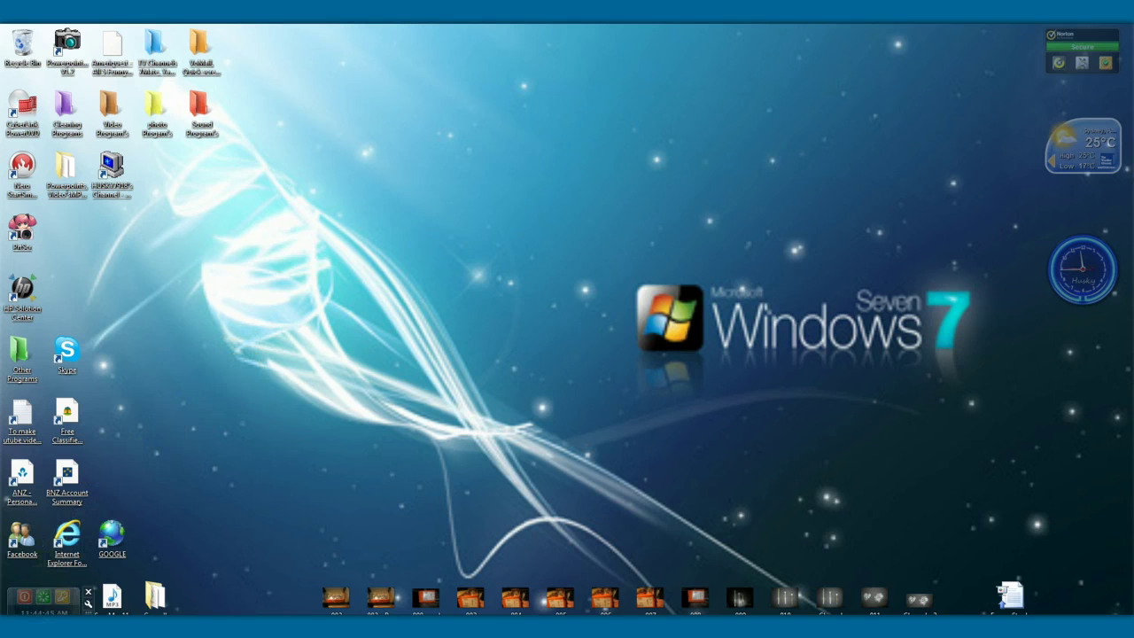
Open a blank Notepad document from the Windows accessories
key("super")
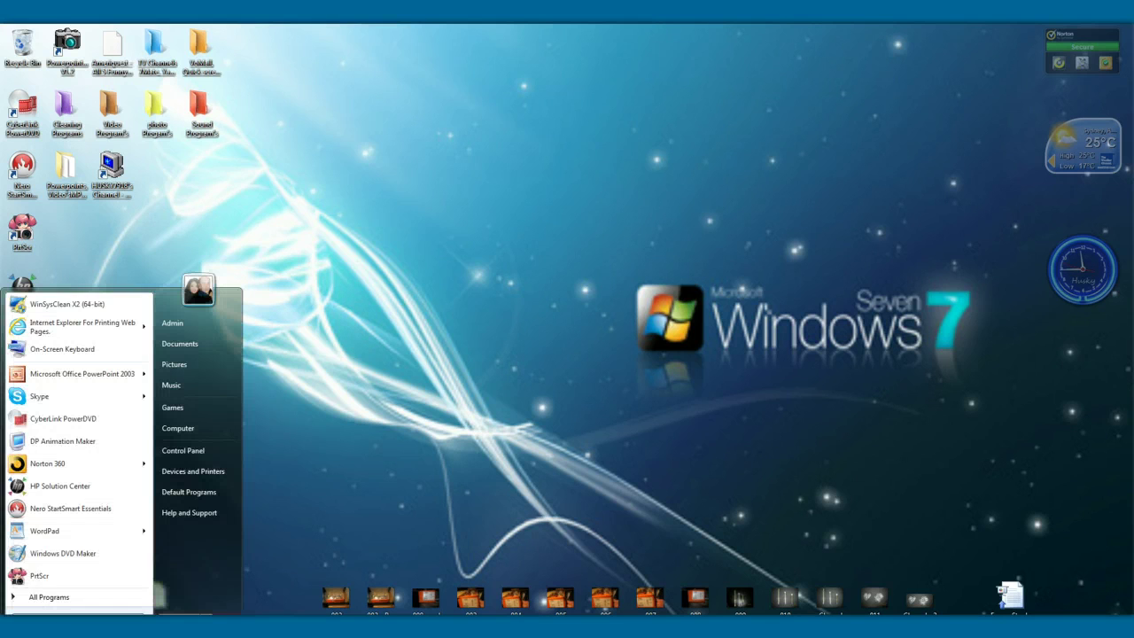
left_click(48, 597)
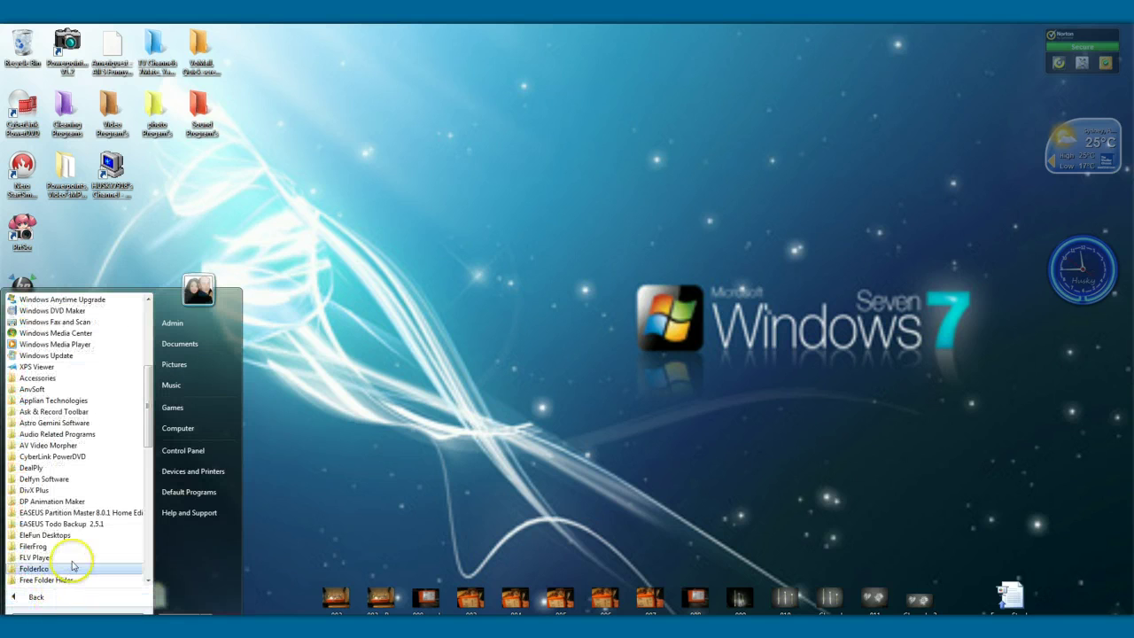
left_click(58, 379)
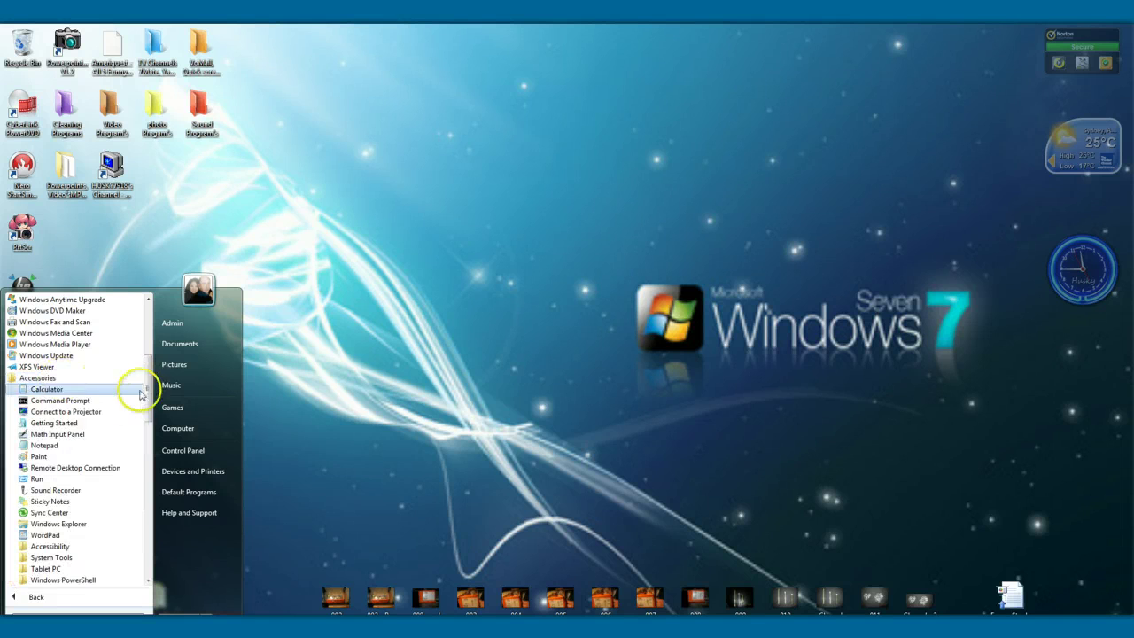
left_click(55, 449)
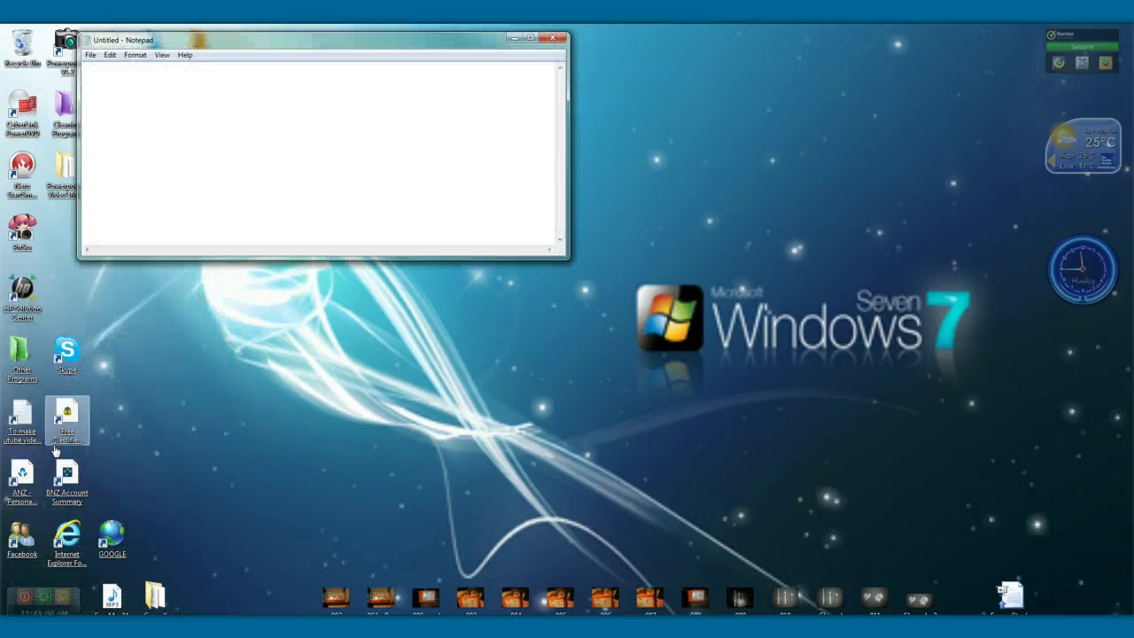
left_click(142, 116)
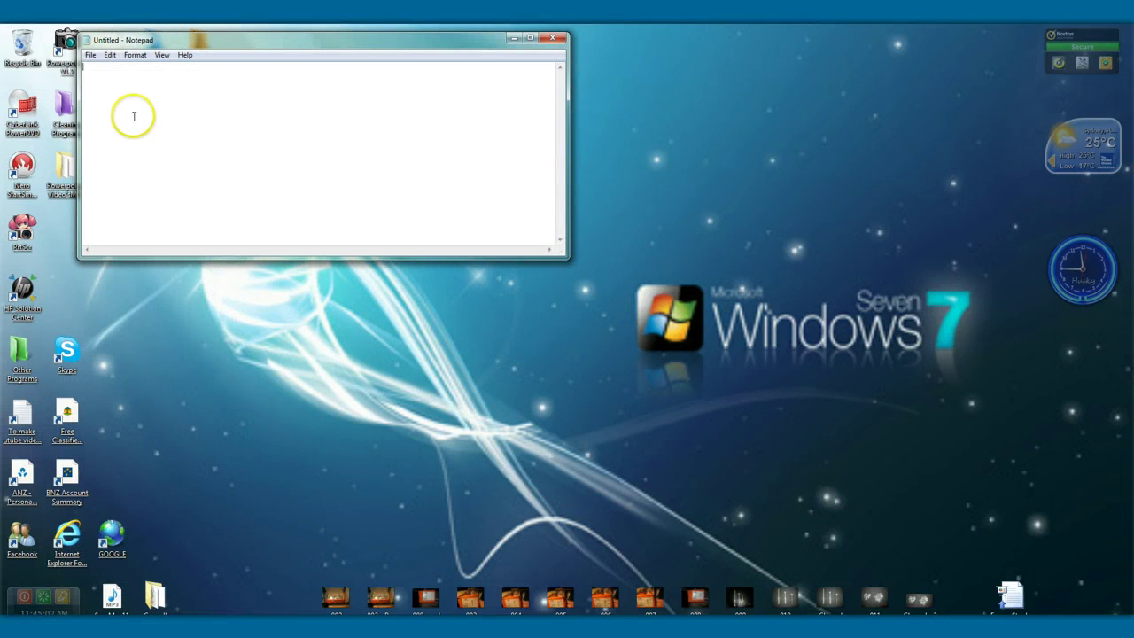
right_click(194, 81)
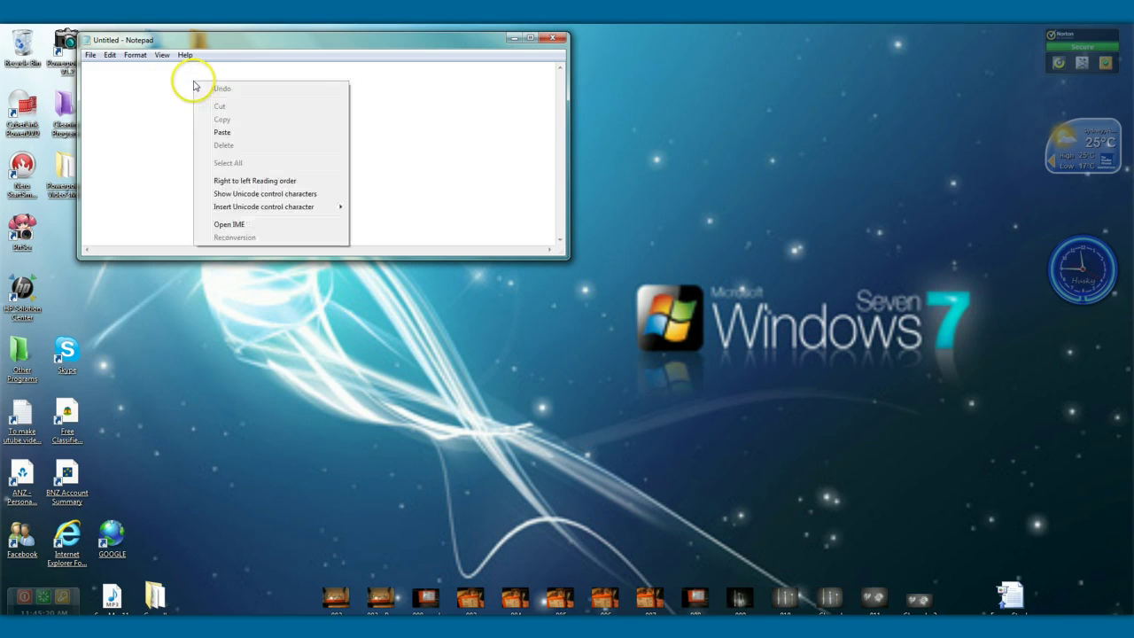
left_click(223, 132)
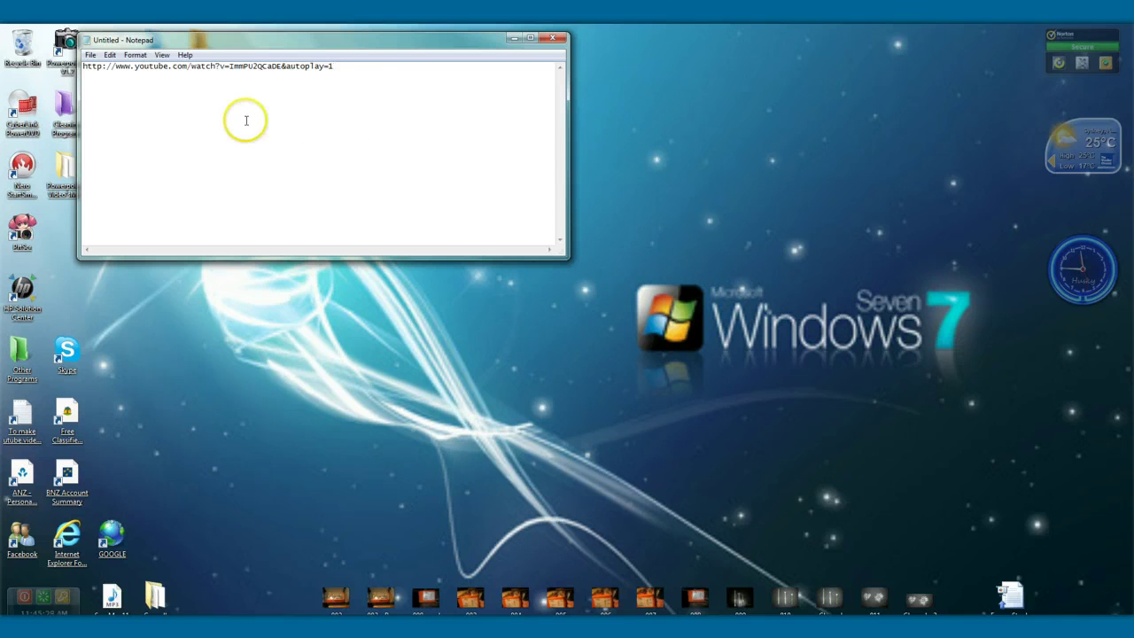
Begin saving the document under a new name and enter "Fix fo Skype audio settings" as the file name
left_click(90, 55)
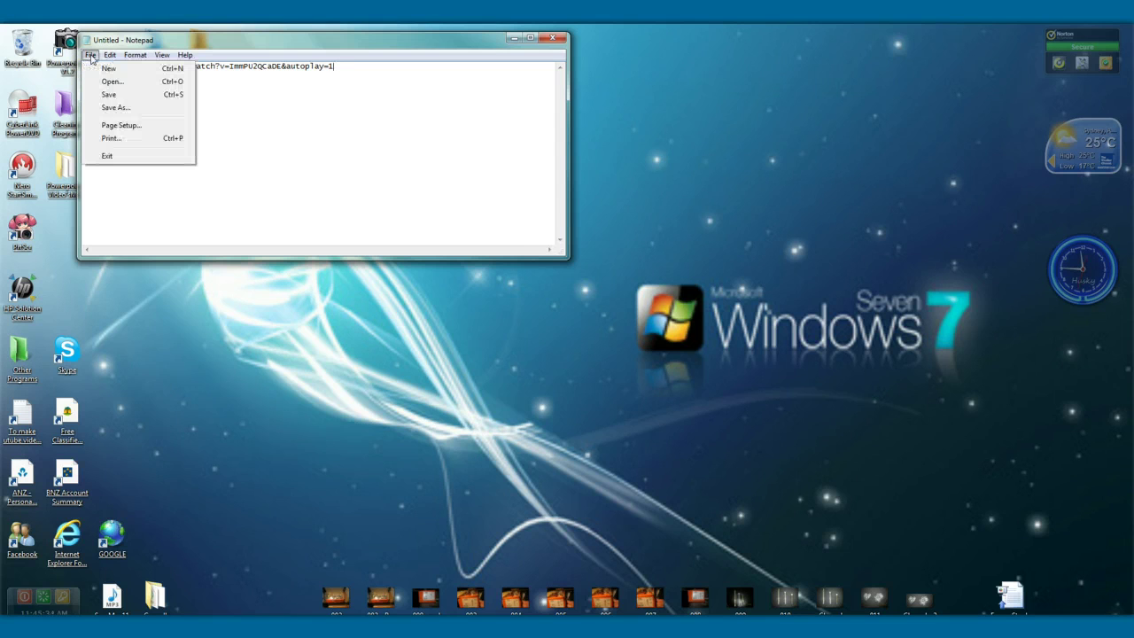
left_click(113, 109)
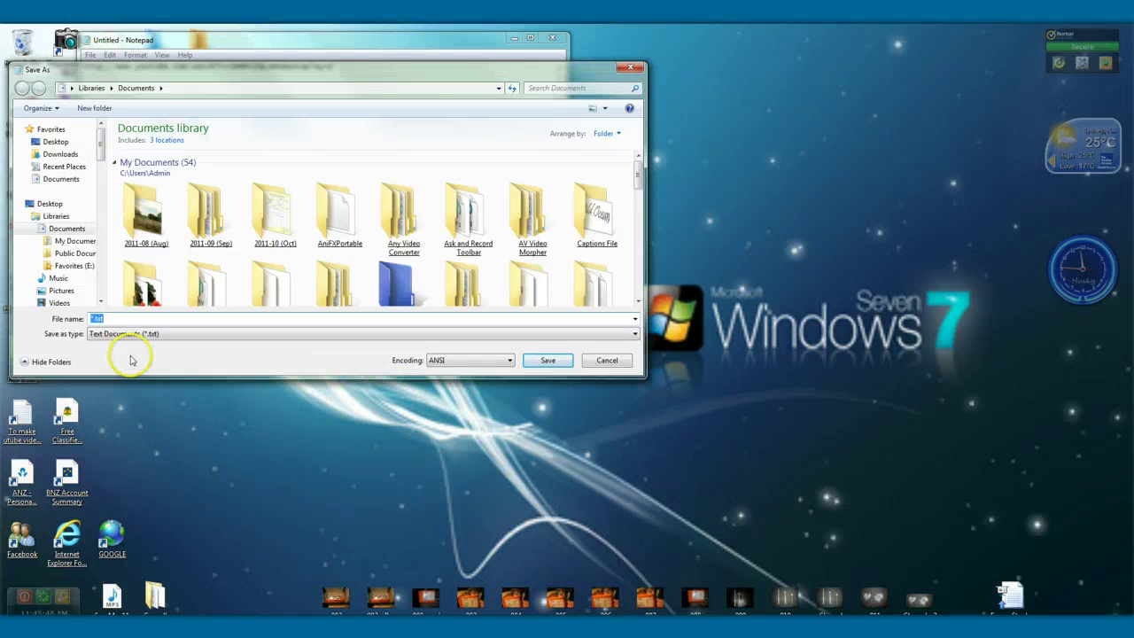
key("BackSpace")
type("Fix fo")
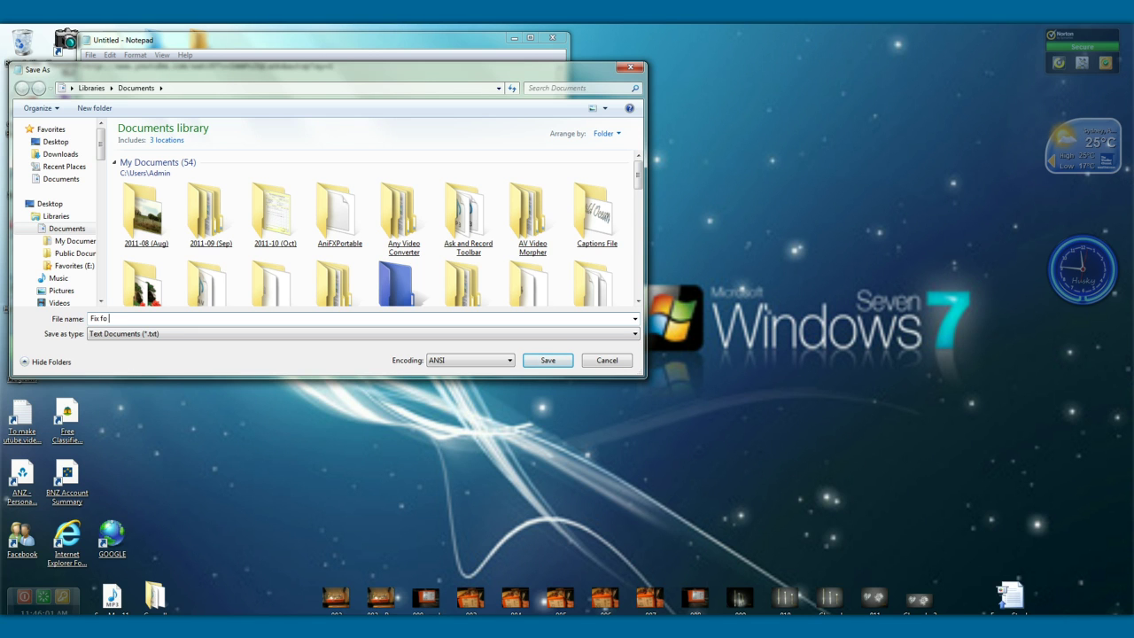
type(" S")
type("kyp")
type("e")
type(" a")
type("u")
type("de")
type("o")
key("BackSpace")
key("BackSpace")
key("BackSpace")
key("BackSpace")
key("BackSpace")
type("audeo")
key("BackSpace")
key("BackSpace")
key("BackSpace")
key("BackSpace")
key("BackSpace")
type("audio settings")
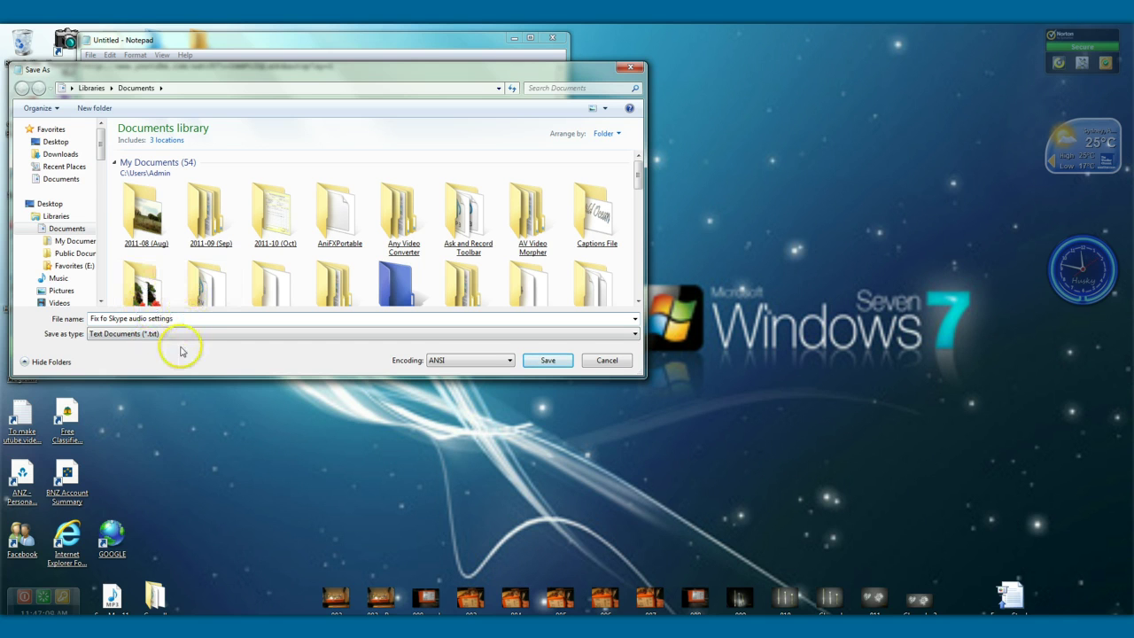
Save the text document in the Documents library and close Notepad
left_click(53, 230)
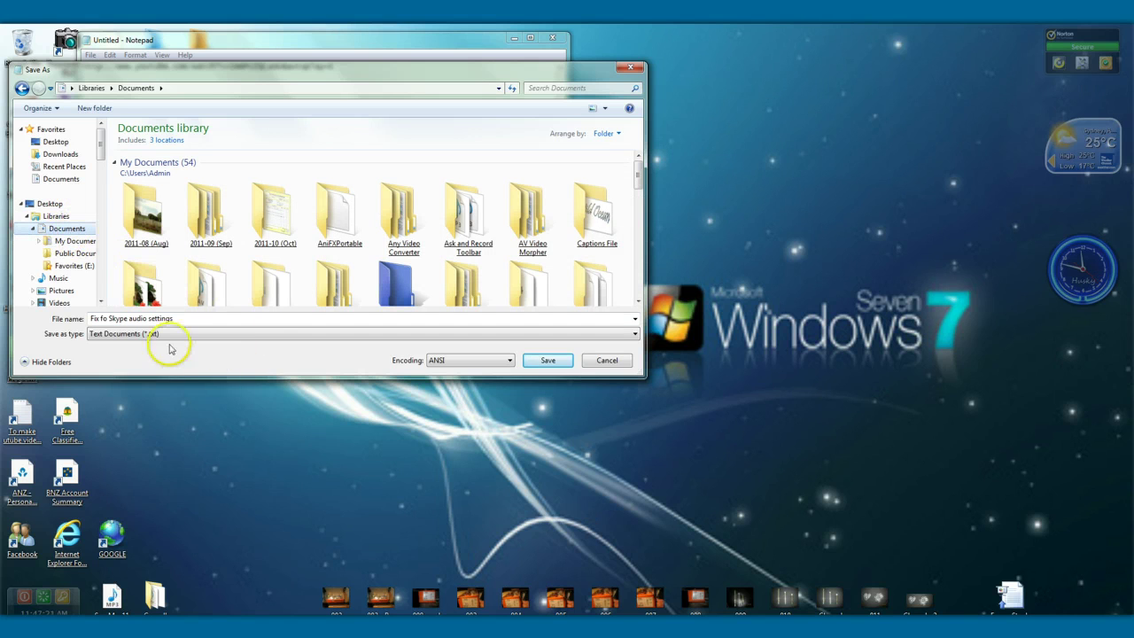
left_click(548, 362)
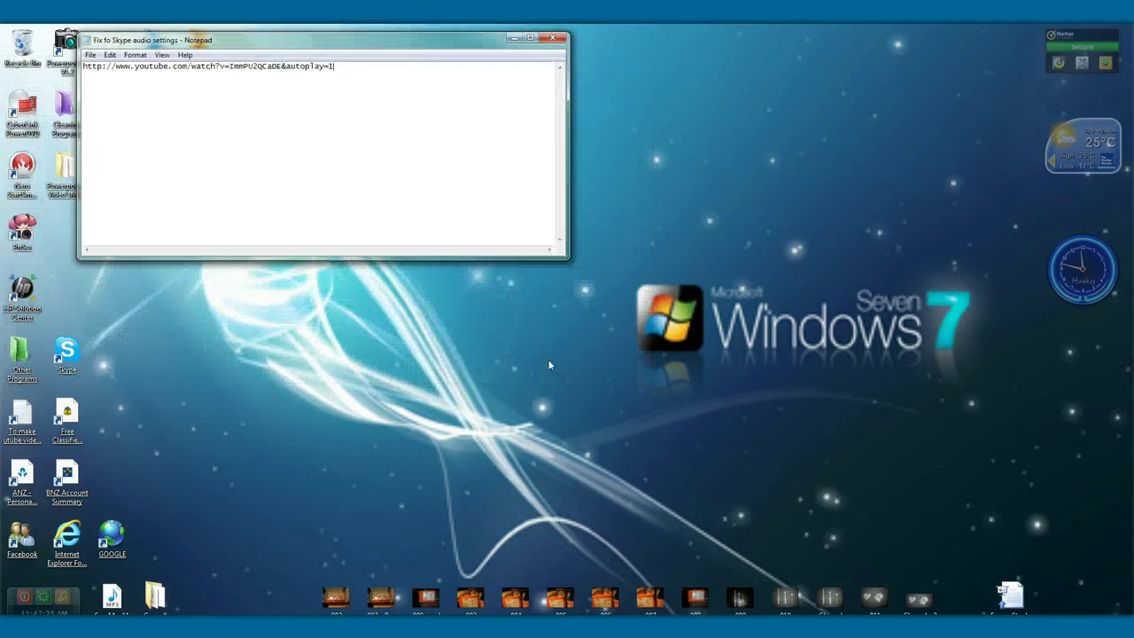
left_click(552, 39)
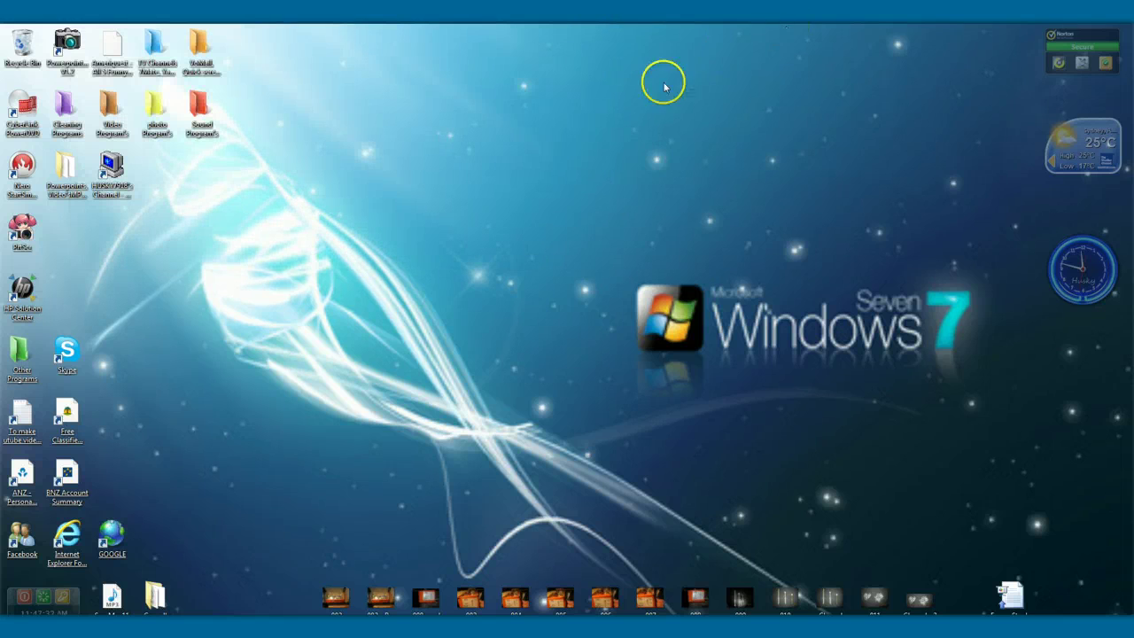
mouse_move(694, 599)
left_click(576, 210)
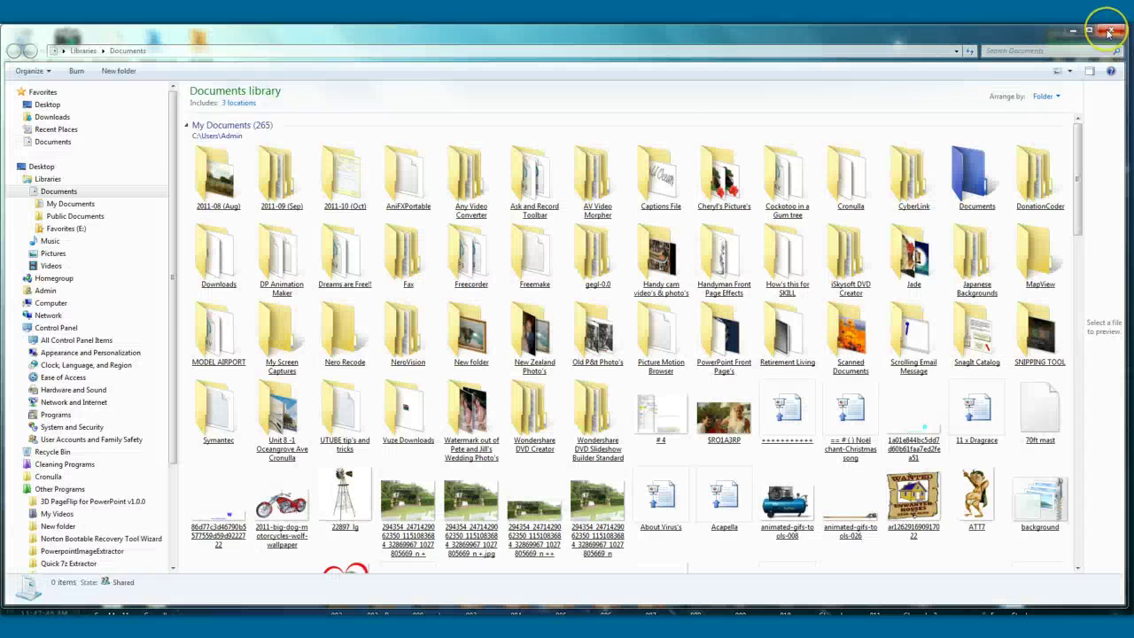
left_click(1111, 30)
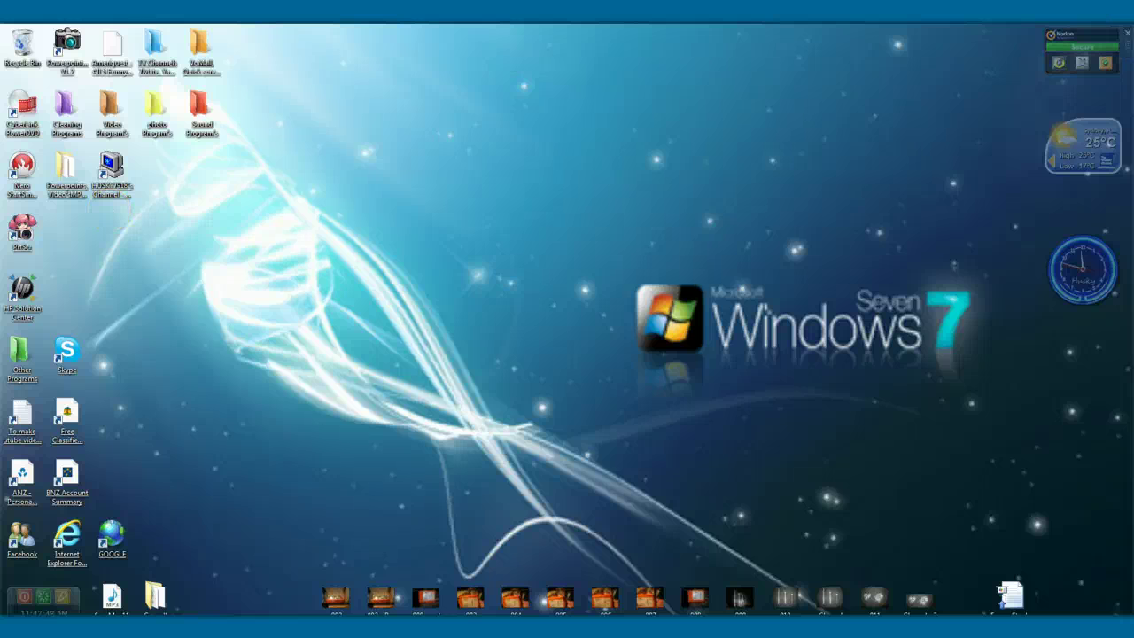
Open the Documents library in Windows Explorer
key("super")
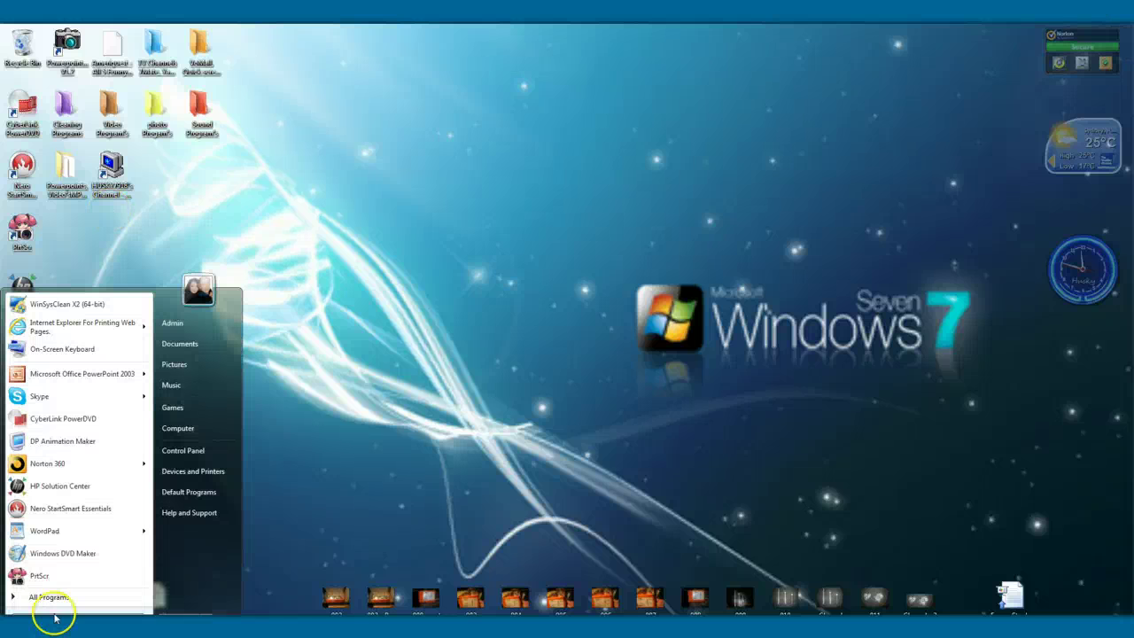
key("Escape")
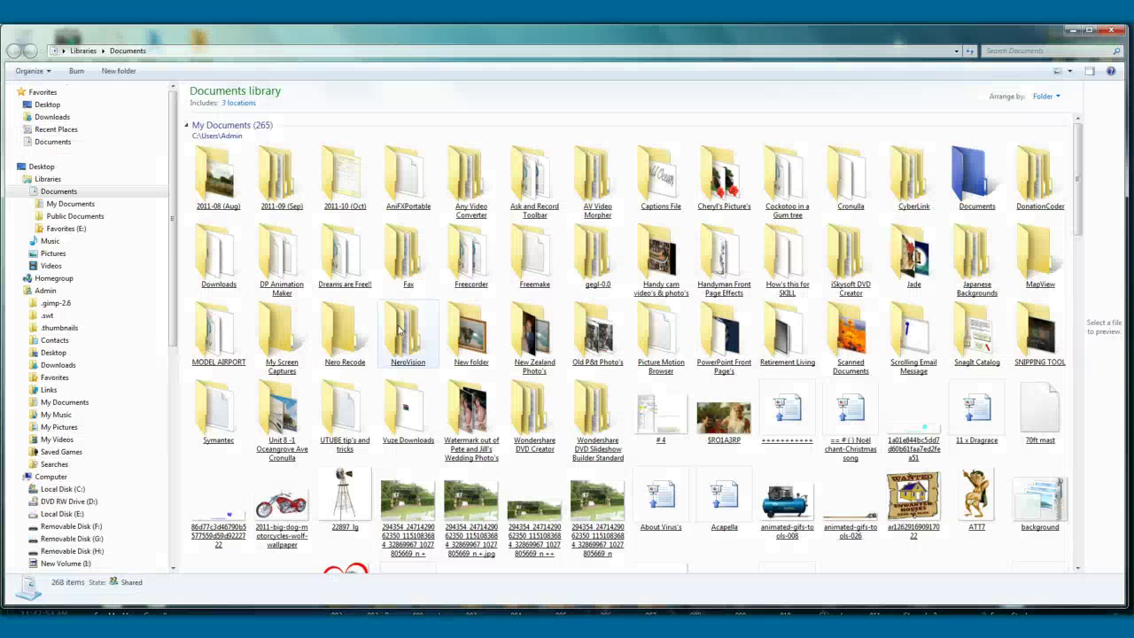
left_click(808, 362)
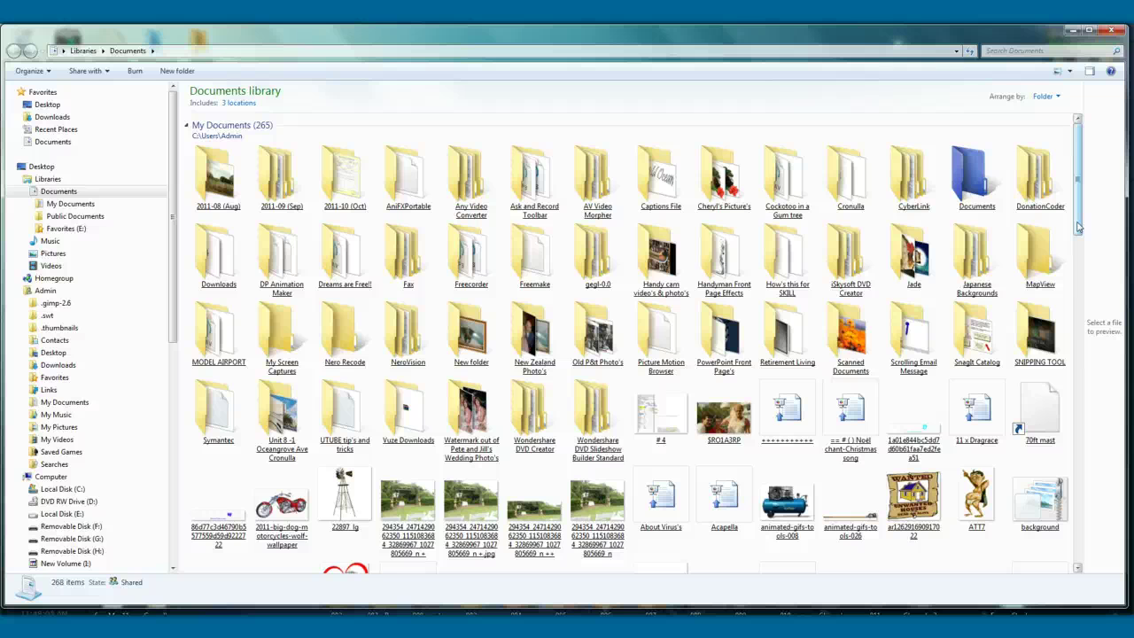
Locate the "Fix fo Skype audio settings" text file among the documents and open it
left_click_drag(1077, 227, 1053, 354)
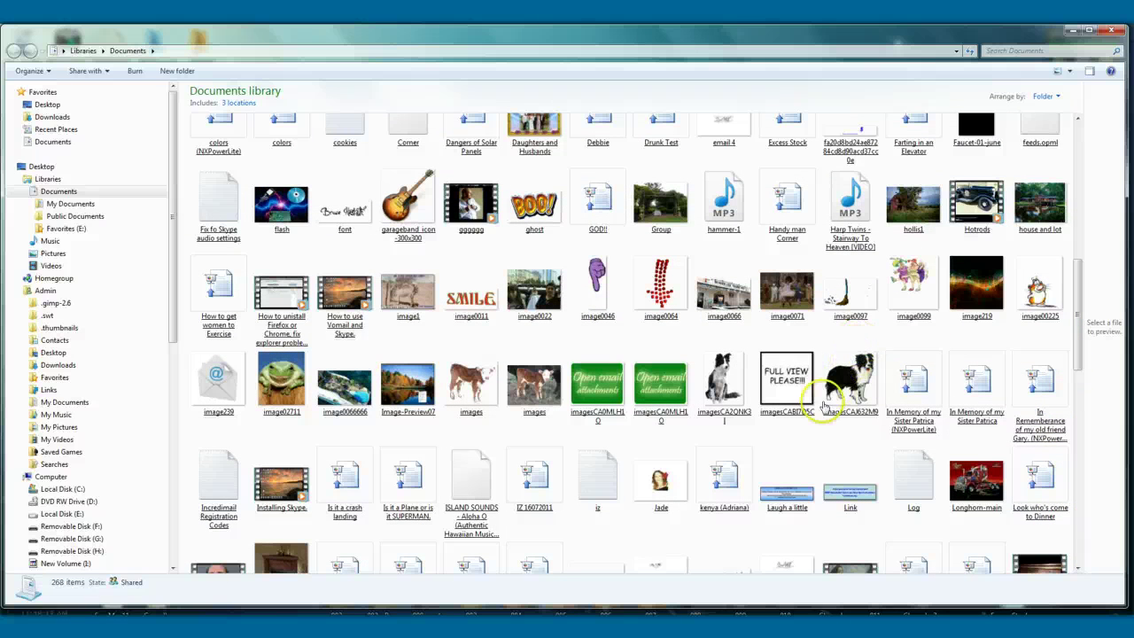
scroll(885, 432, "down", 15)
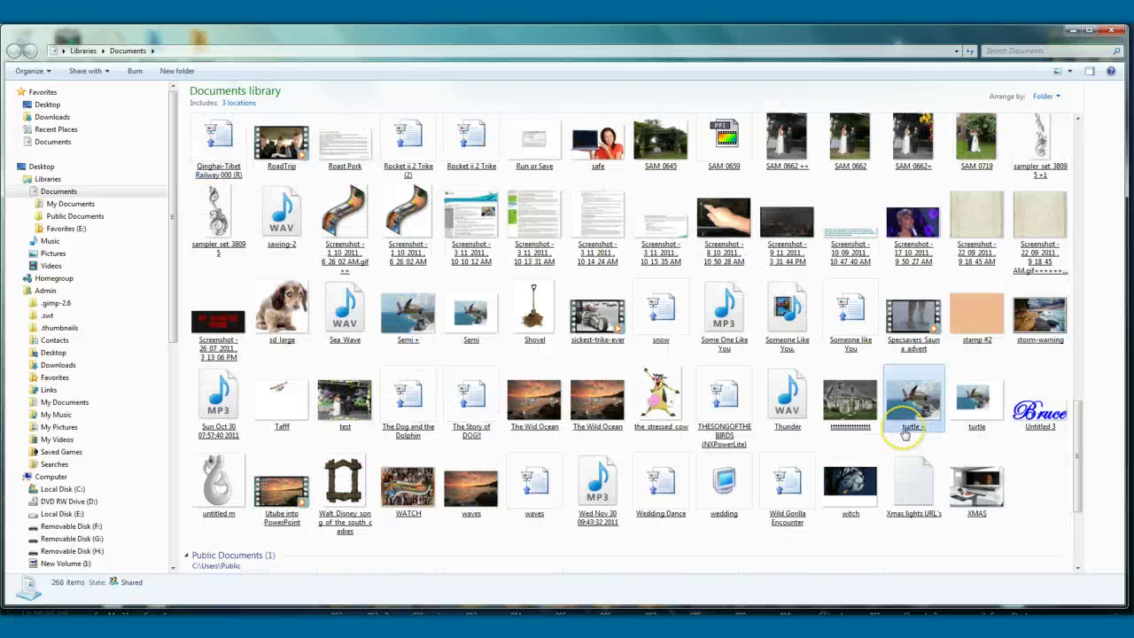
left_click(905, 416)
scroll(850, 372, "up", 5)
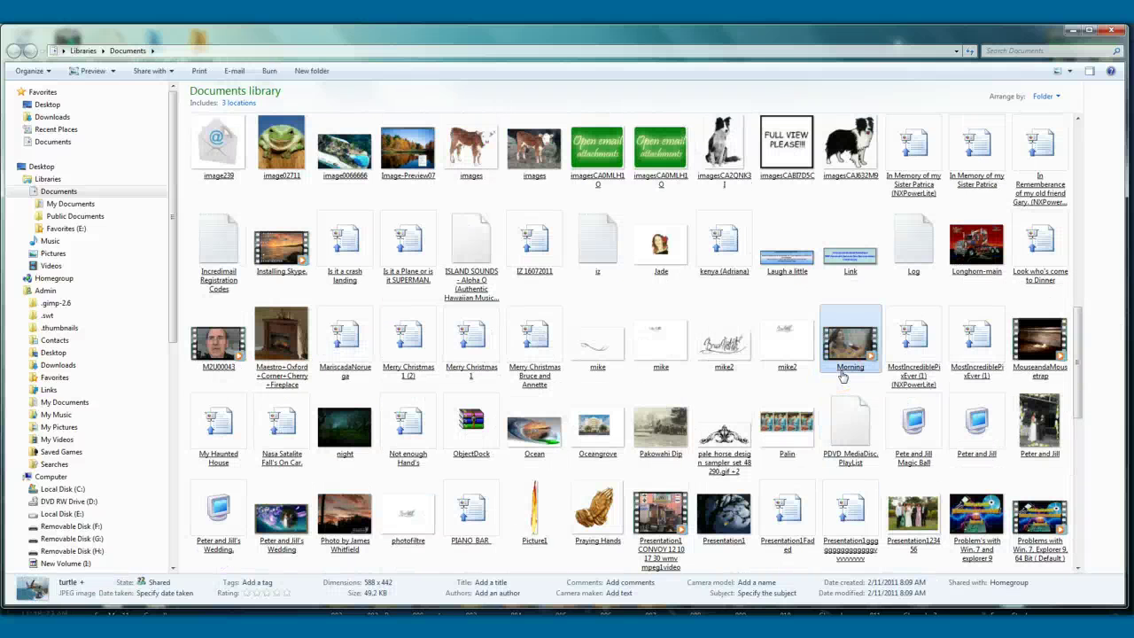
left_click(843, 372)
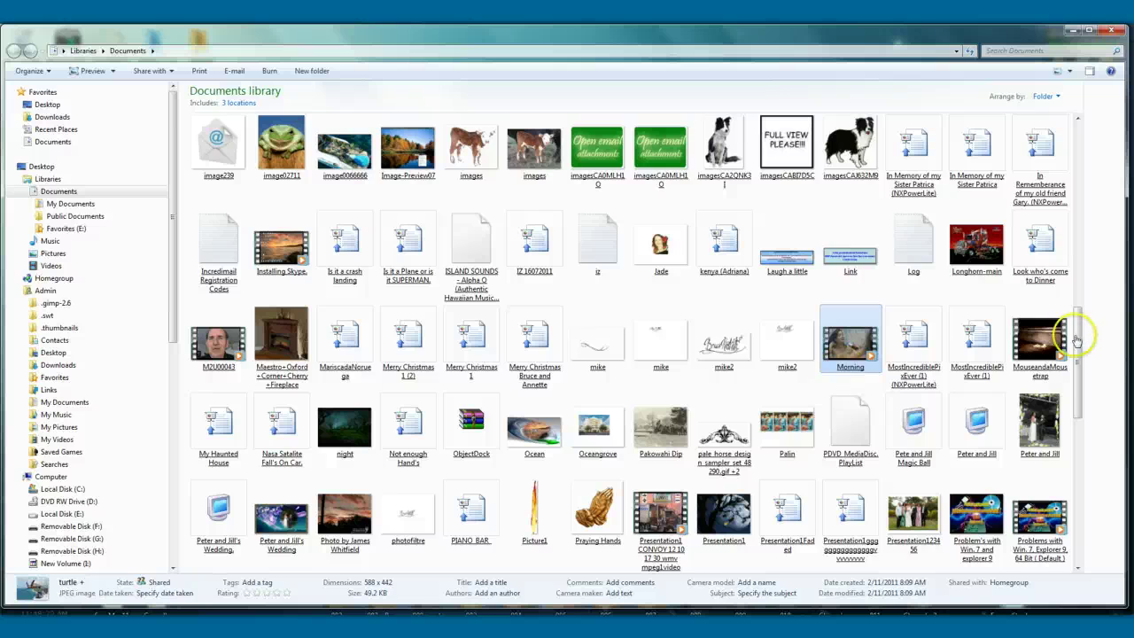
left_click(1077, 327)
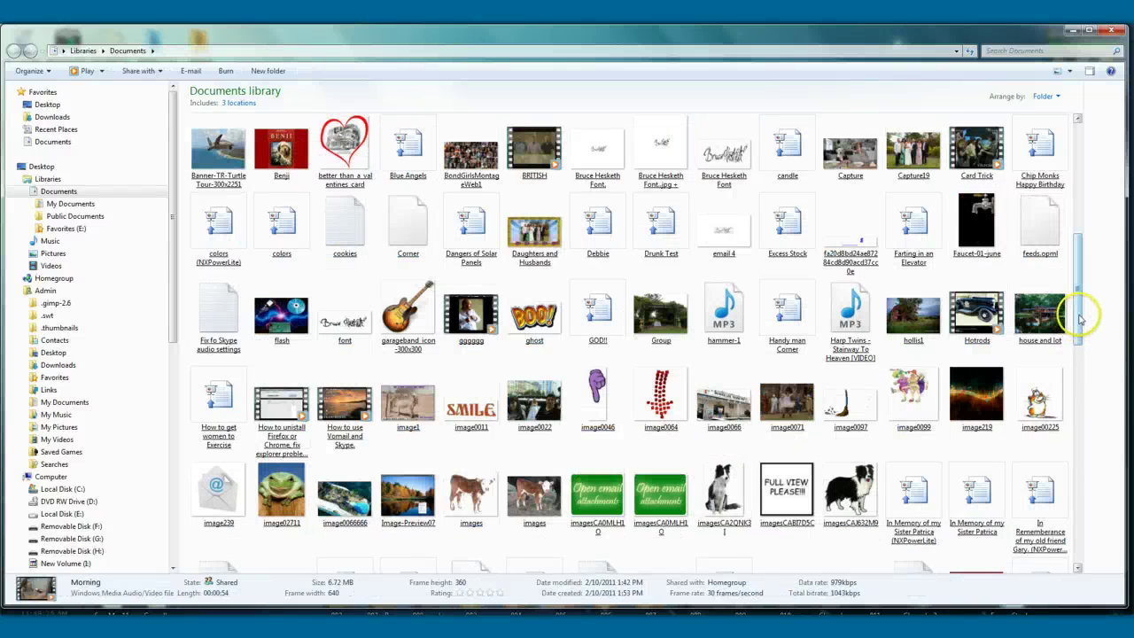
left_click_drag(1079, 319, 1084, 290)
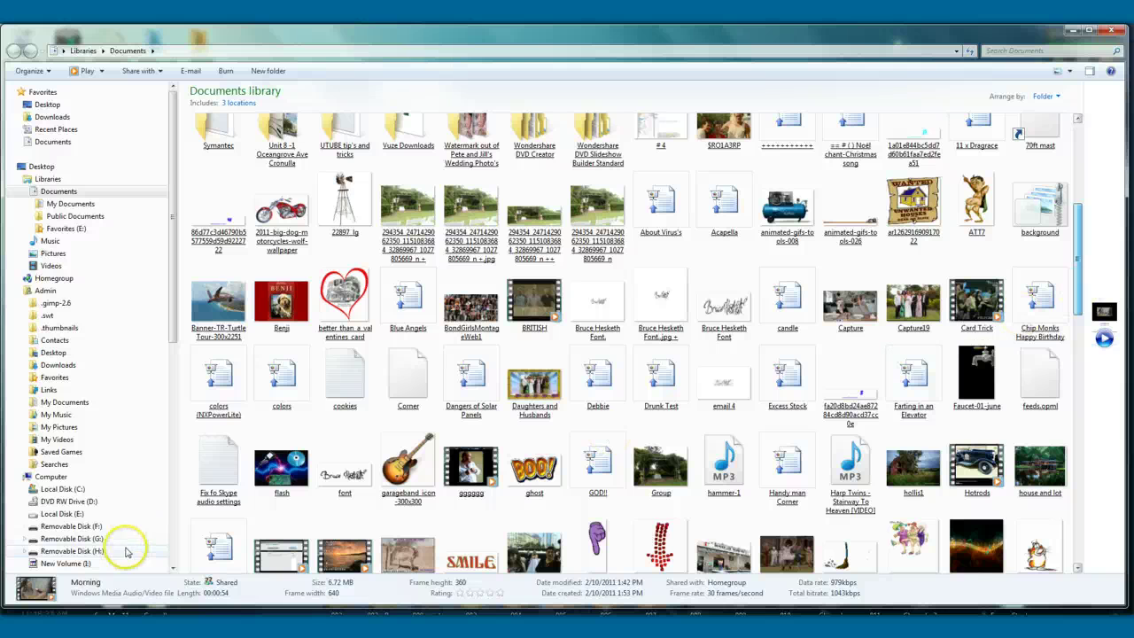
left_click(200, 470)
mouse_move(199, 470)
left_mouse_down()
mouse_move(177, 519)
mouse_move(188, 530)
mouse_move(161, 532)
mouse_move(202, 498)
mouse_move(211, 460)
left_mouse_up()
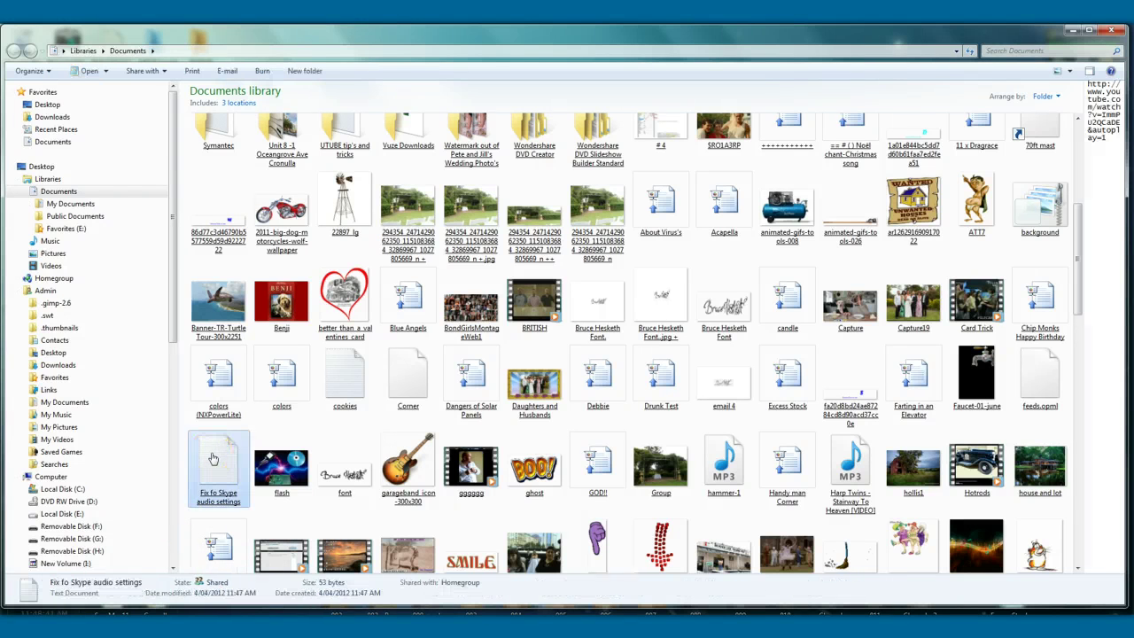
double_click(213, 458)
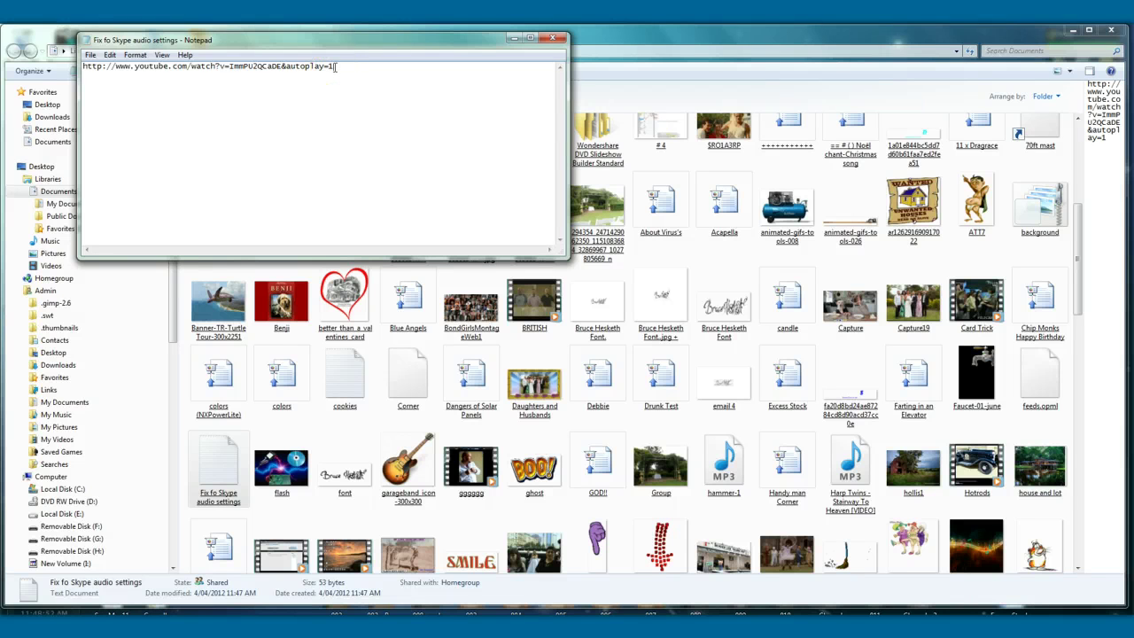
Select the whole YouTube link in the text file and copy it to the clipboard
left_click_drag(336, 66, 81, 75)
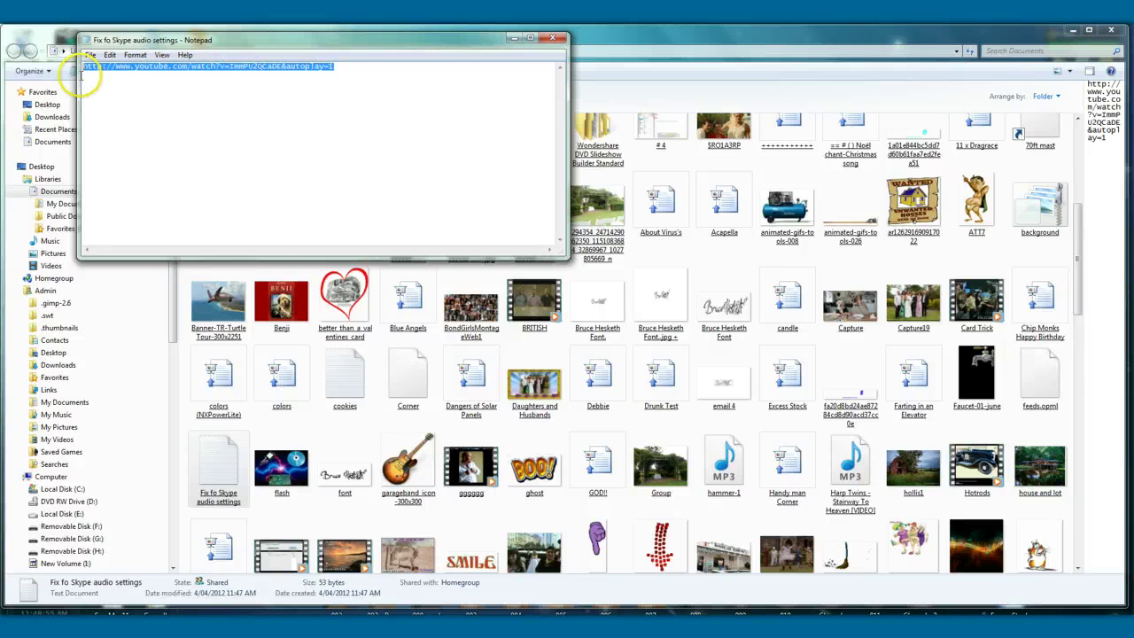
right_click(226, 71)
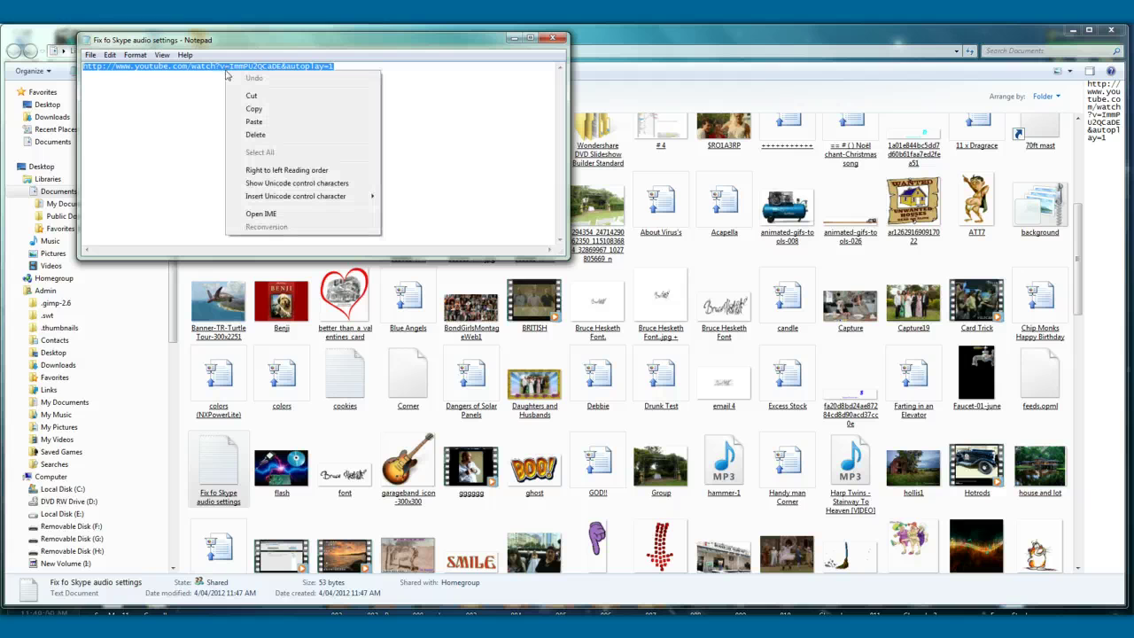
left_click(254, 109)
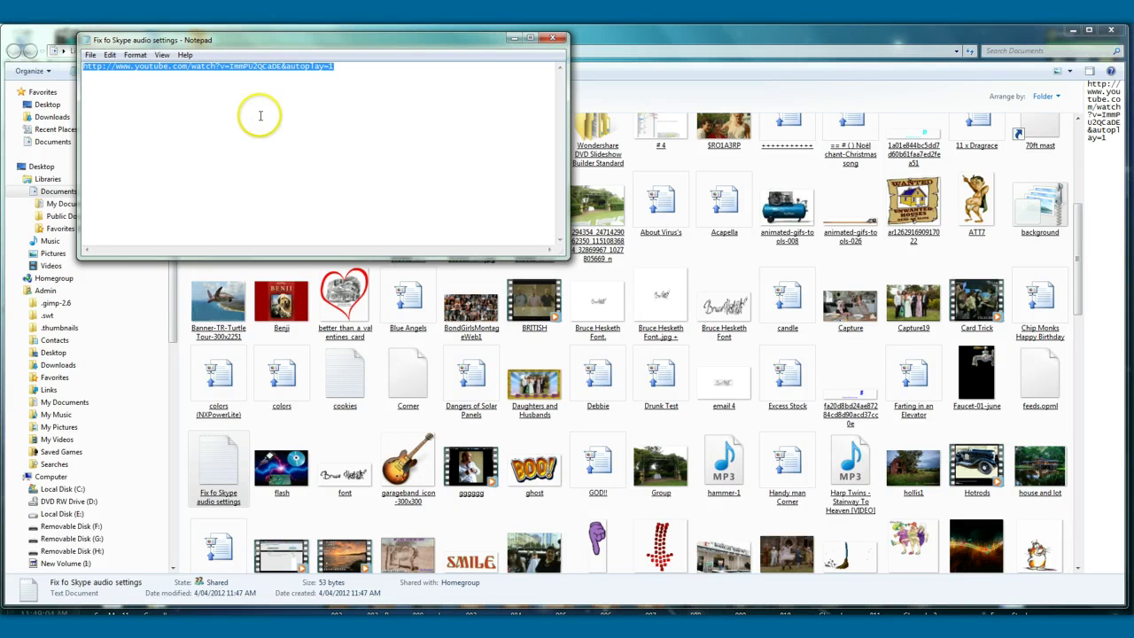
Close the text file and the Documents library window, and launch the web browser from the GOOGLE desktop shortcut
left_click(552, 39)
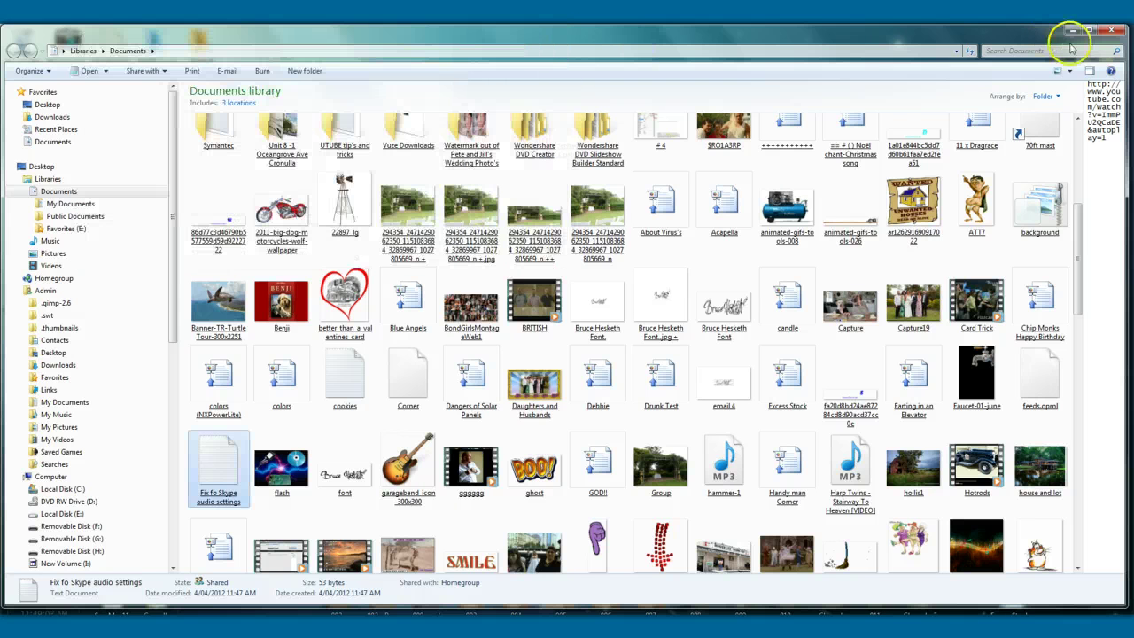
left_click(1110, 31)
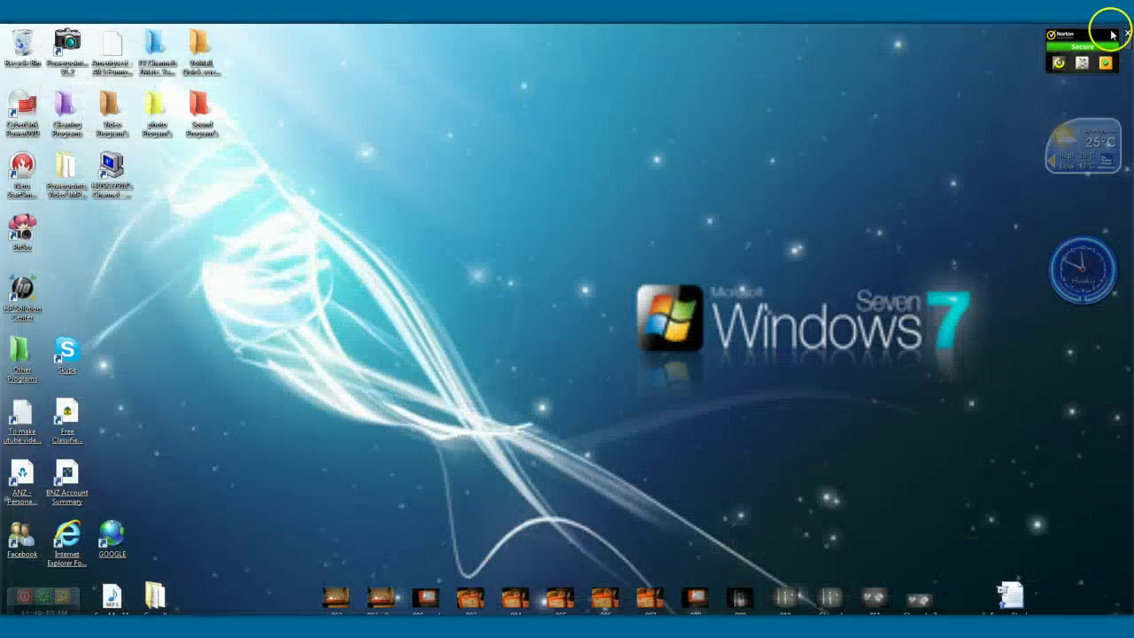
mouse_move(49, 598)
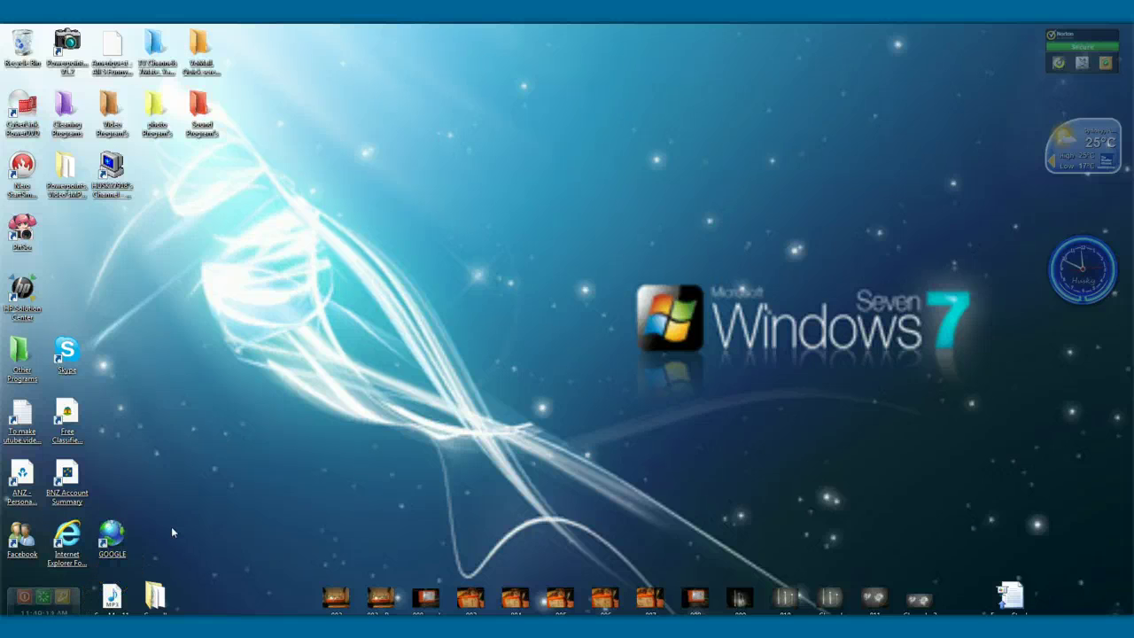
left_click(112, 534)
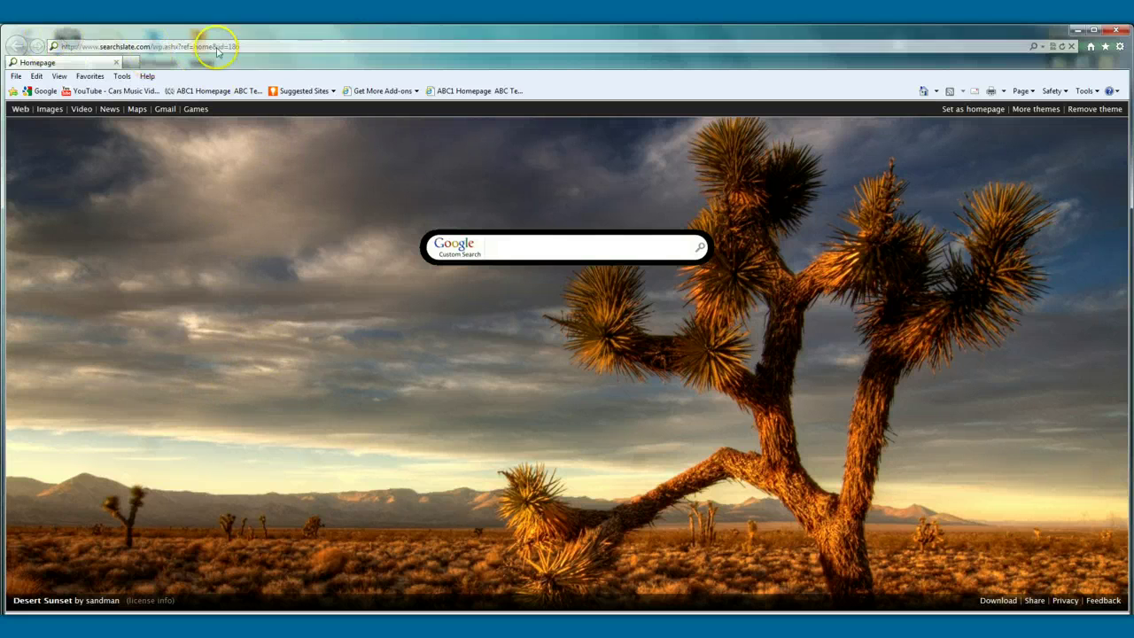
Replace the homepage address with the copied YouTube link and load the video page
left_click(250, 48)
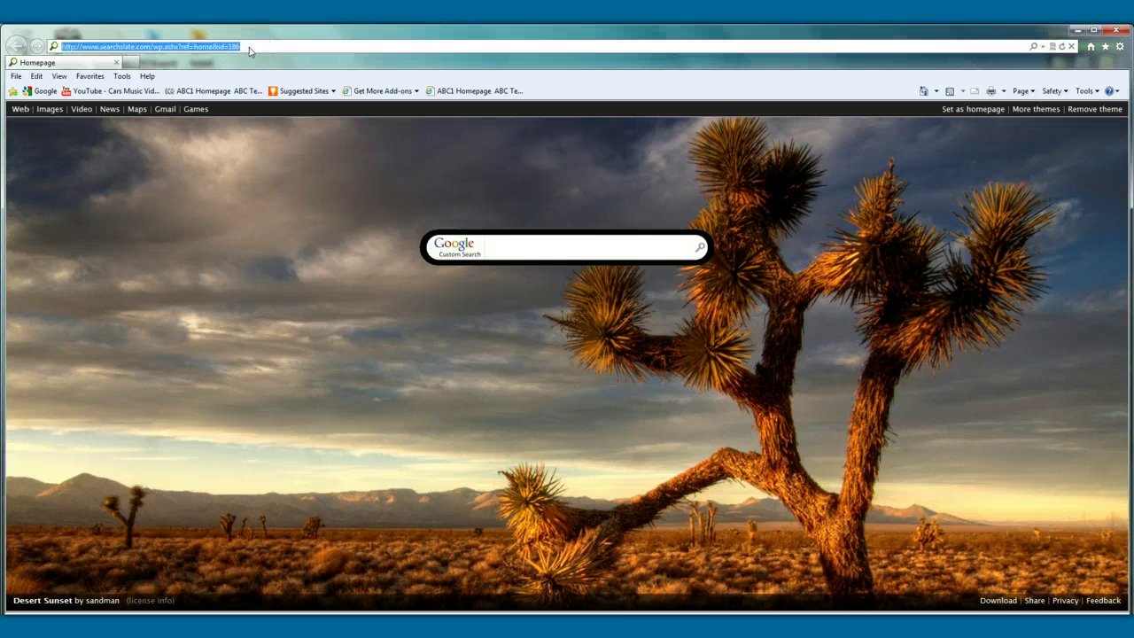
right_click(250, 51)
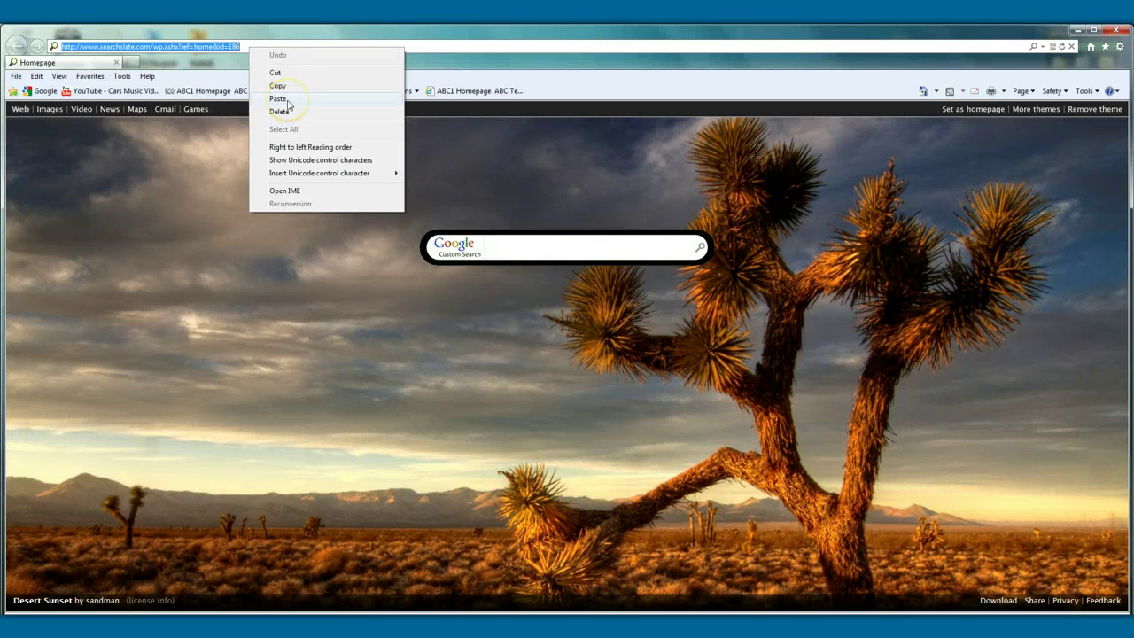
left_click(285, 99)
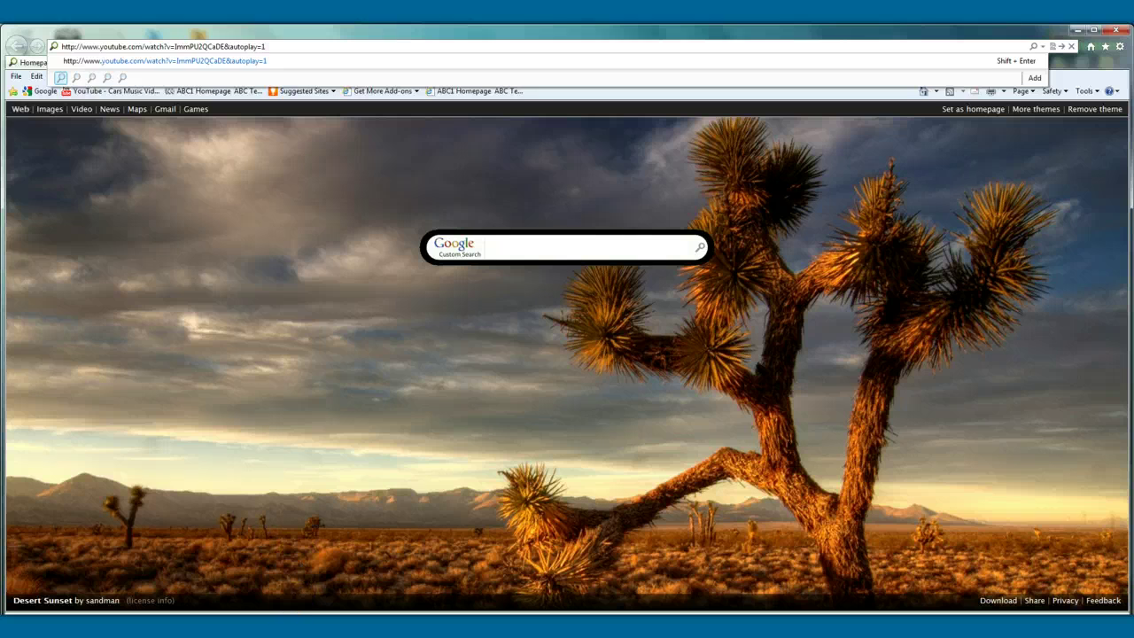
key("Return")
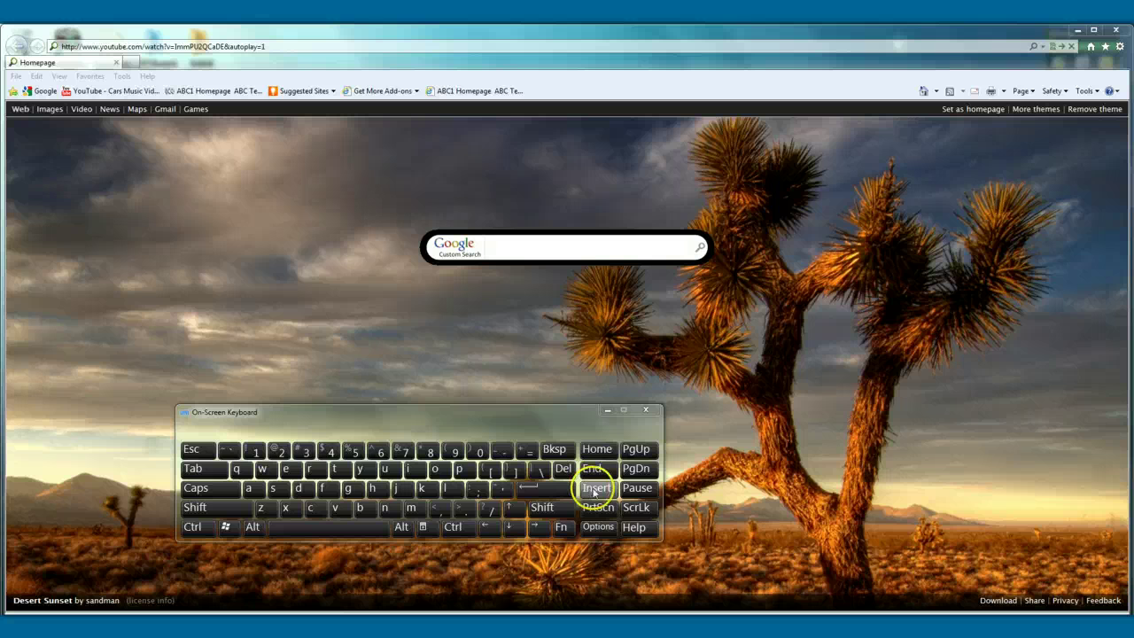
left_click(646, 410)
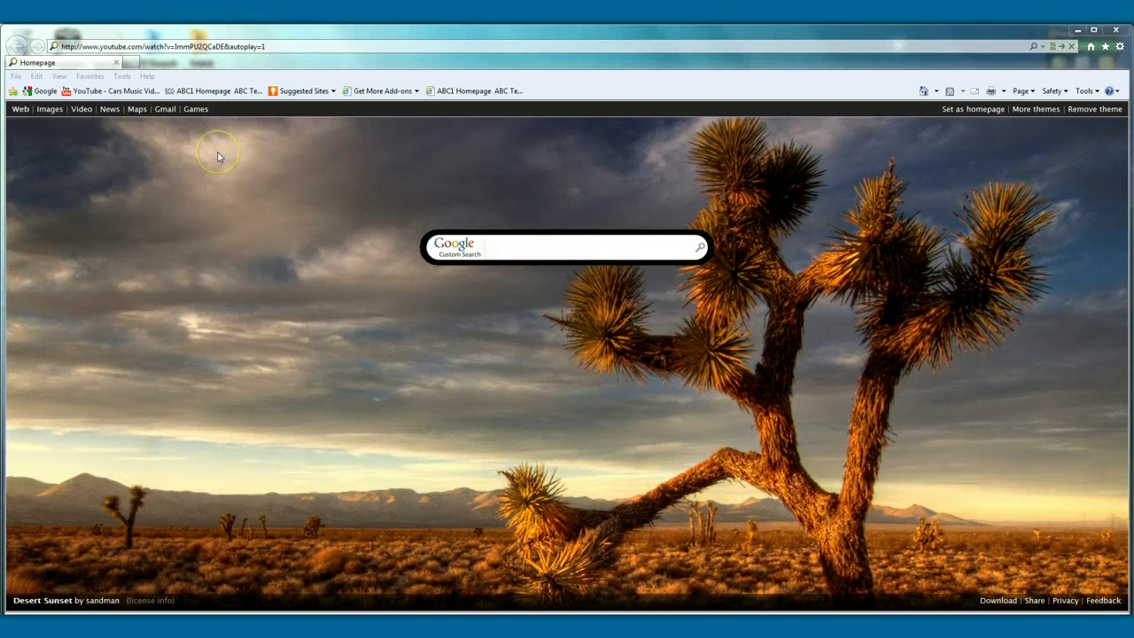
left_click(271, 49)
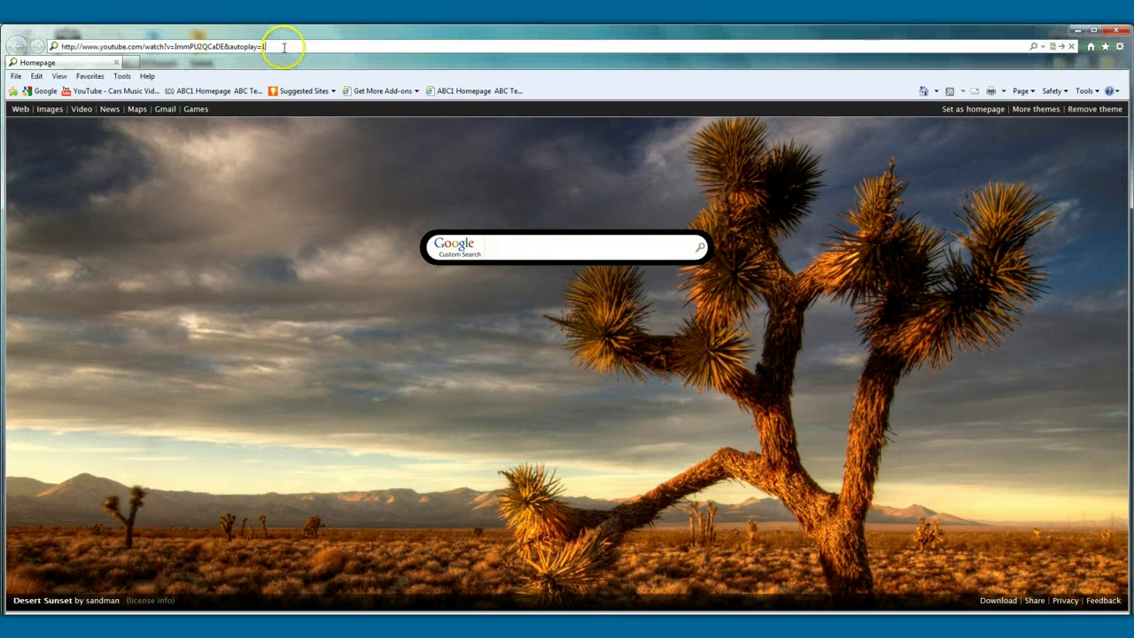
key("Return")
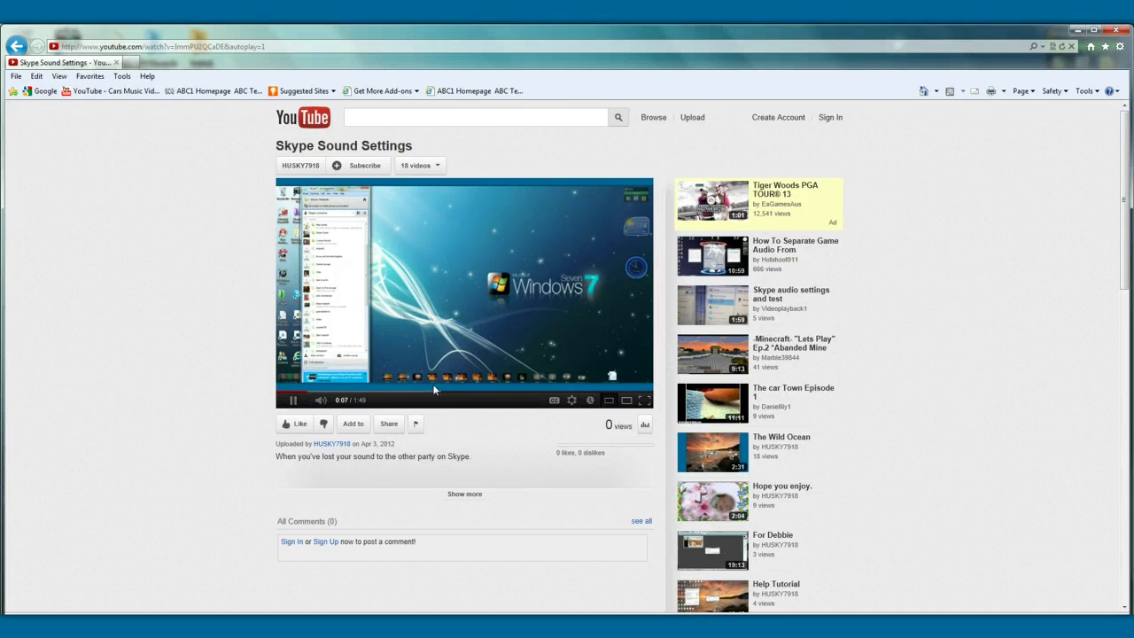
View the Skype Sound Settings video in full screen, return to the normal view, and close the browser
left_click(646, 401)
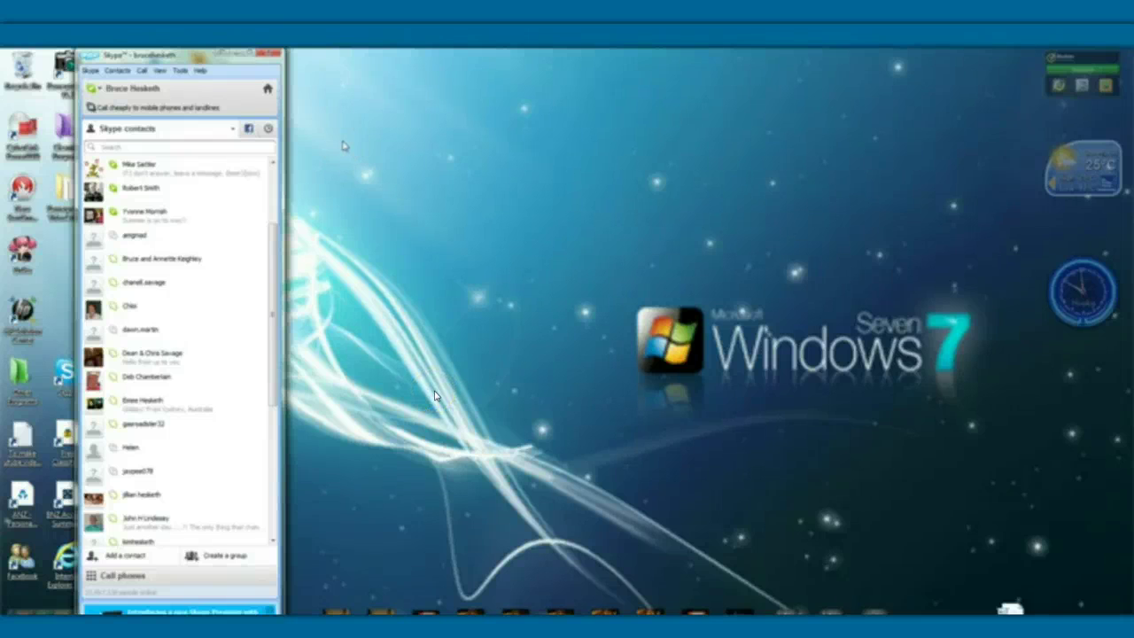
key("Escape")
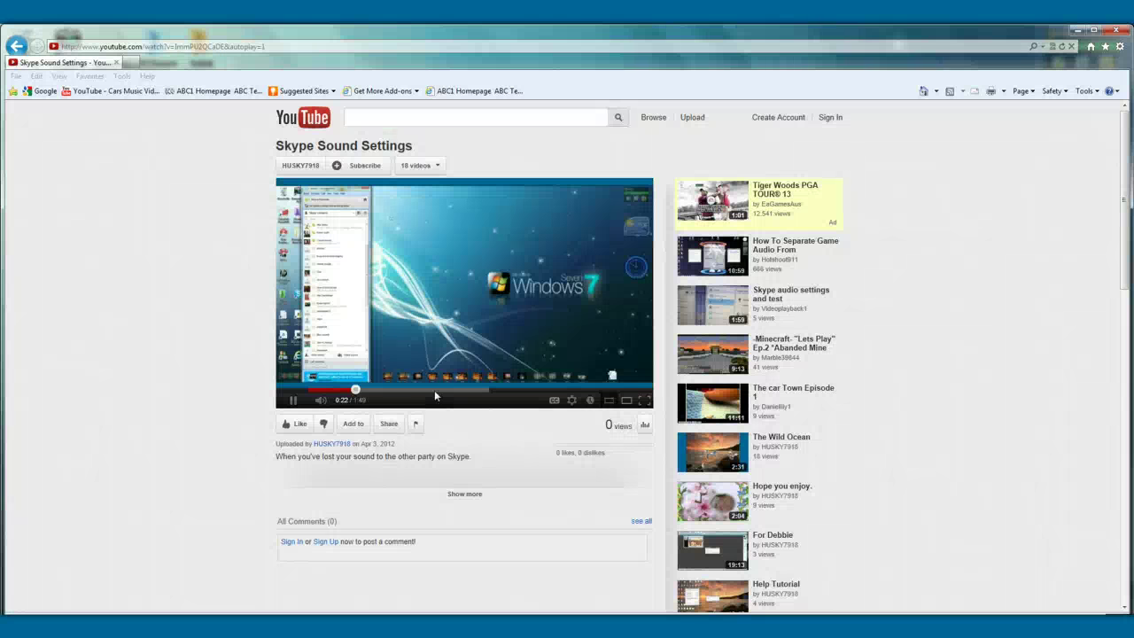
left_click(1118, 31)
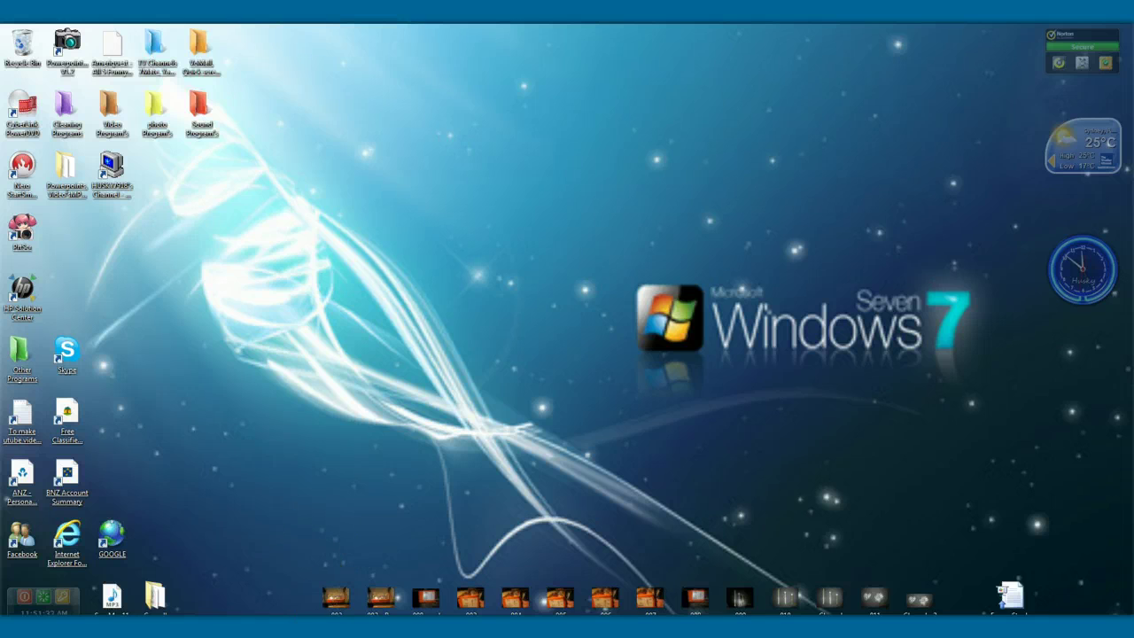
Switch to the new IncrediMail message, copy the YouTube link from its body, and close the message window
mouse_move(204, 627)
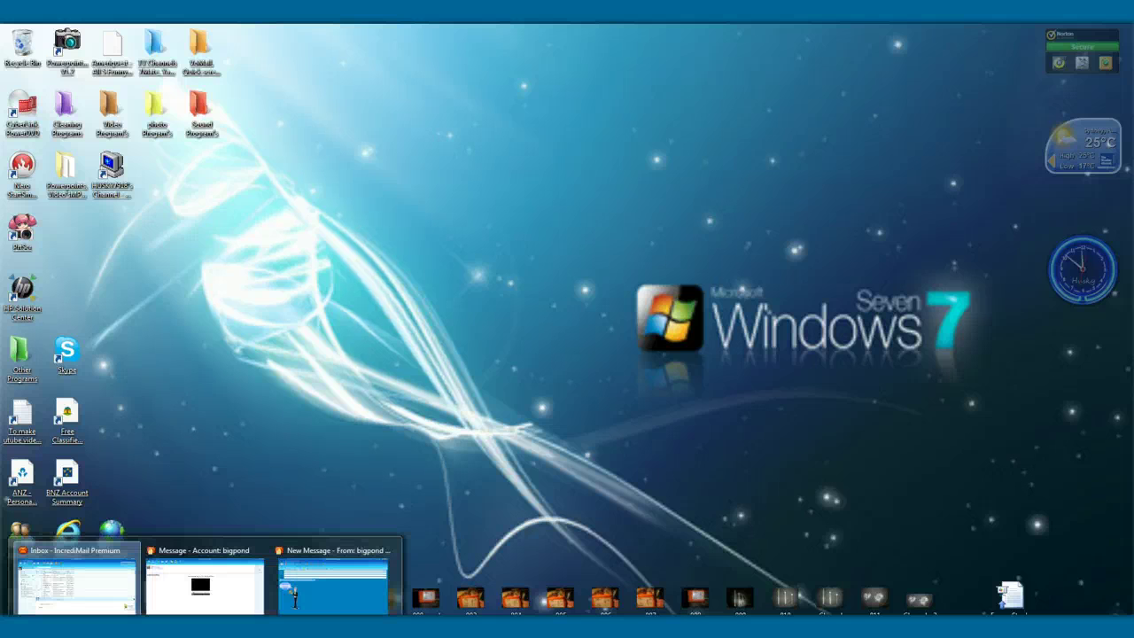
left_click(306, 607)
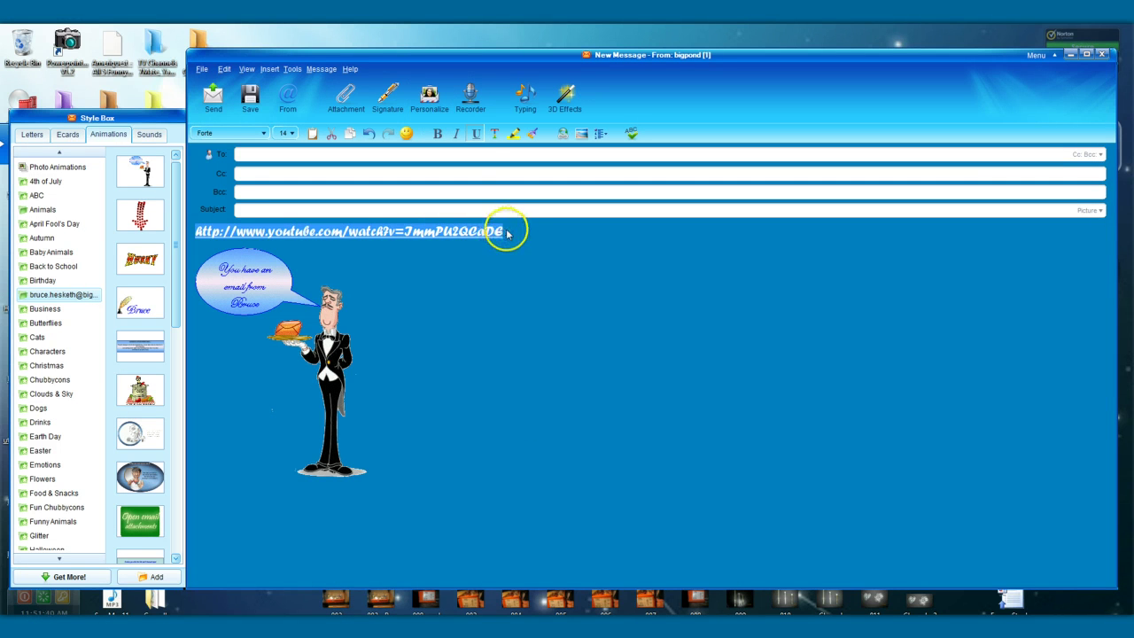
left_click_drag(508, 233, 354, 240)
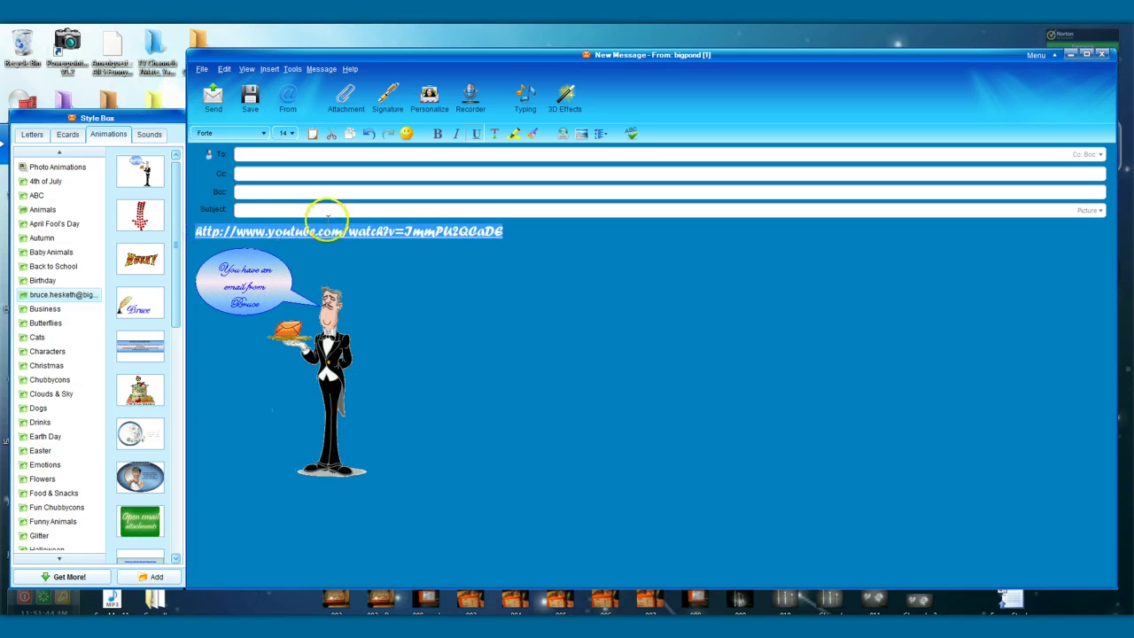
right_click(351, 232)
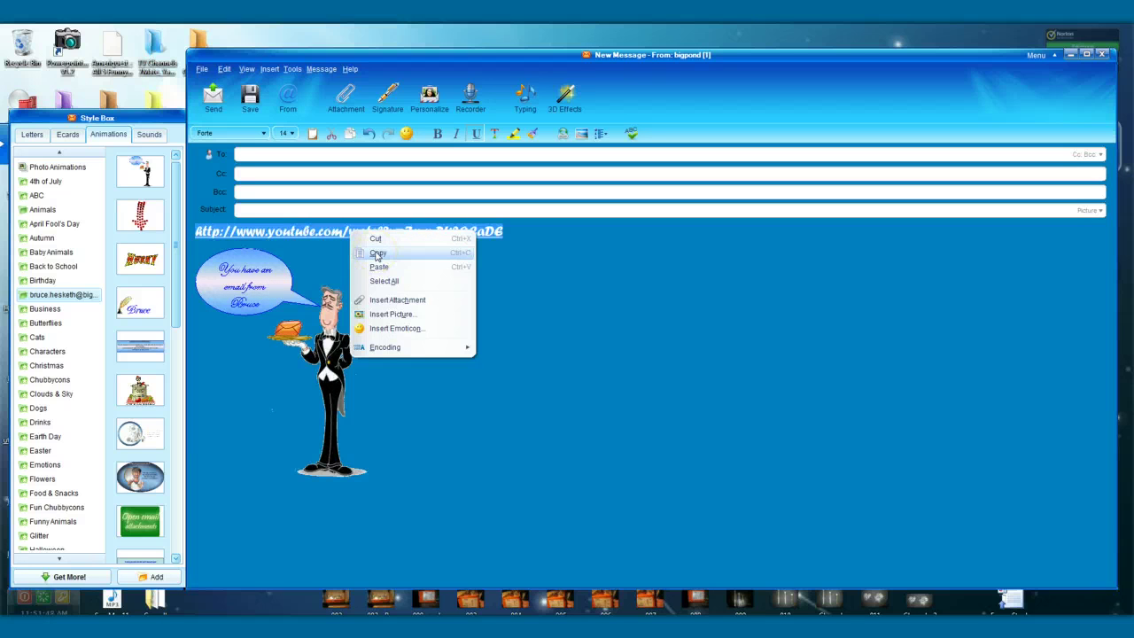
left_click(377, 254)
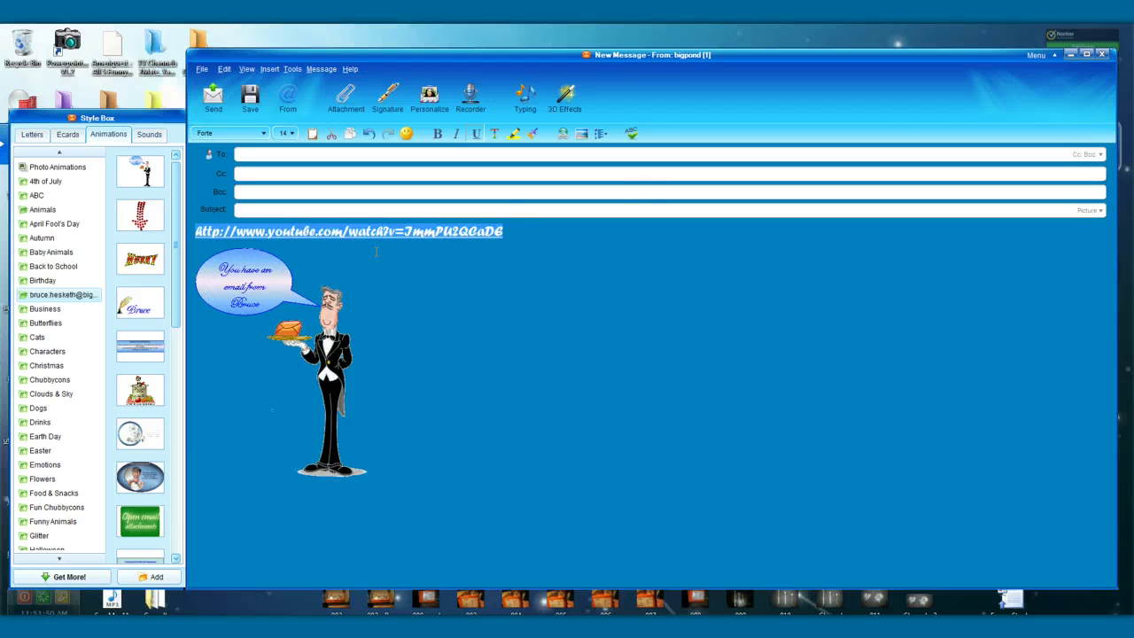
left_click(1102, 56)
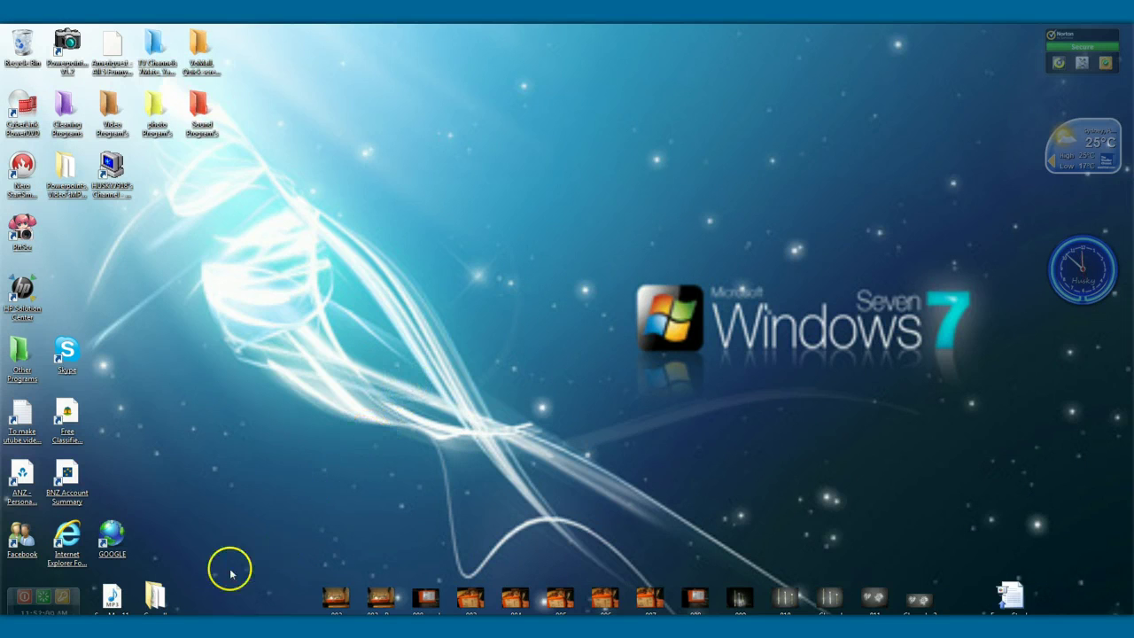
Open a blank Notepad document and paste the copied YouTube link into it
mouse_move(63, 595)
key("super")
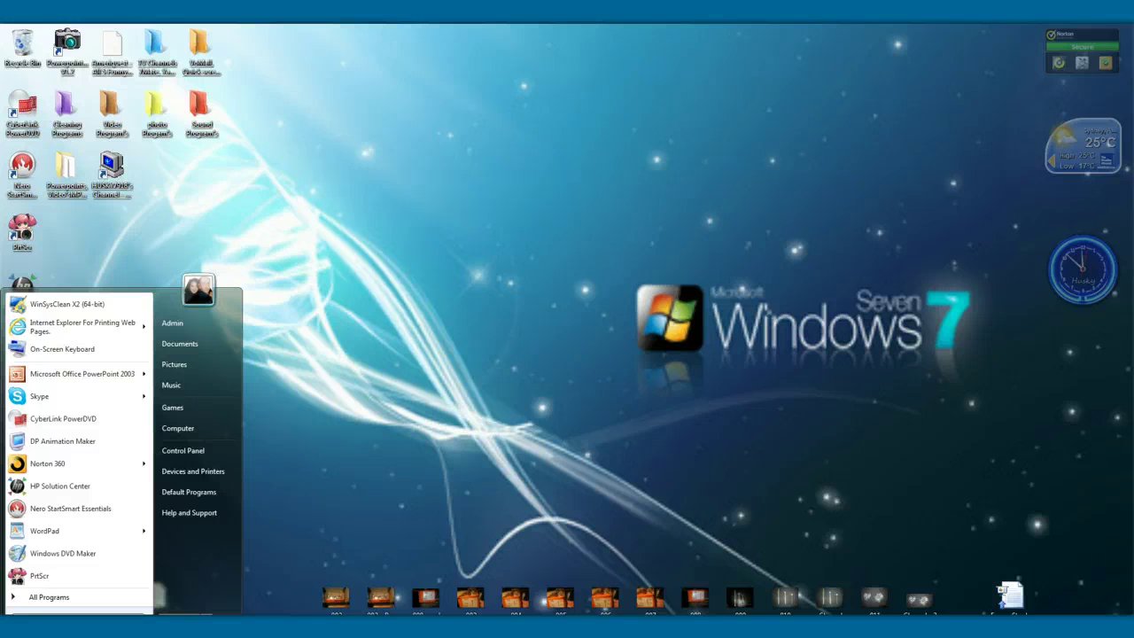
left_click(48, 597)
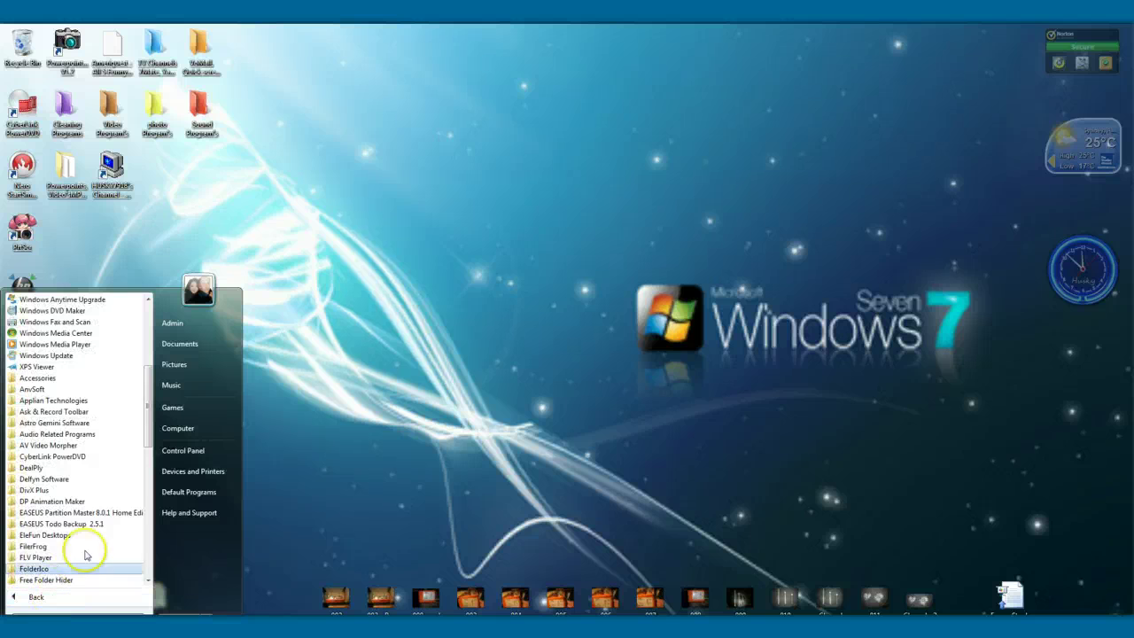
left_click(39, 378)
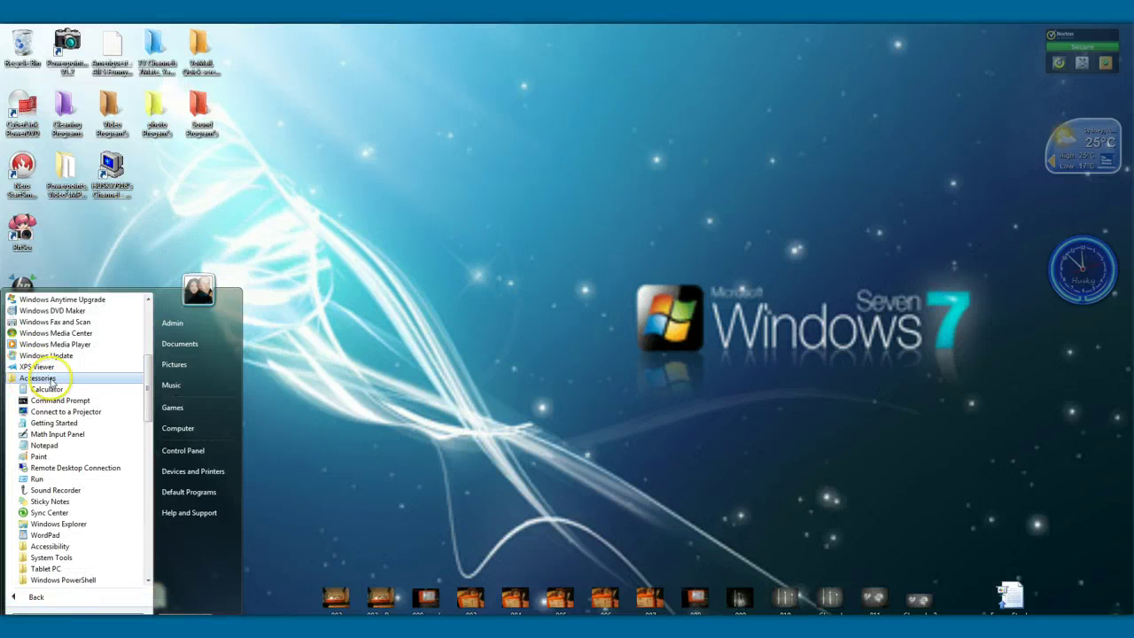
left_click(44, 446)
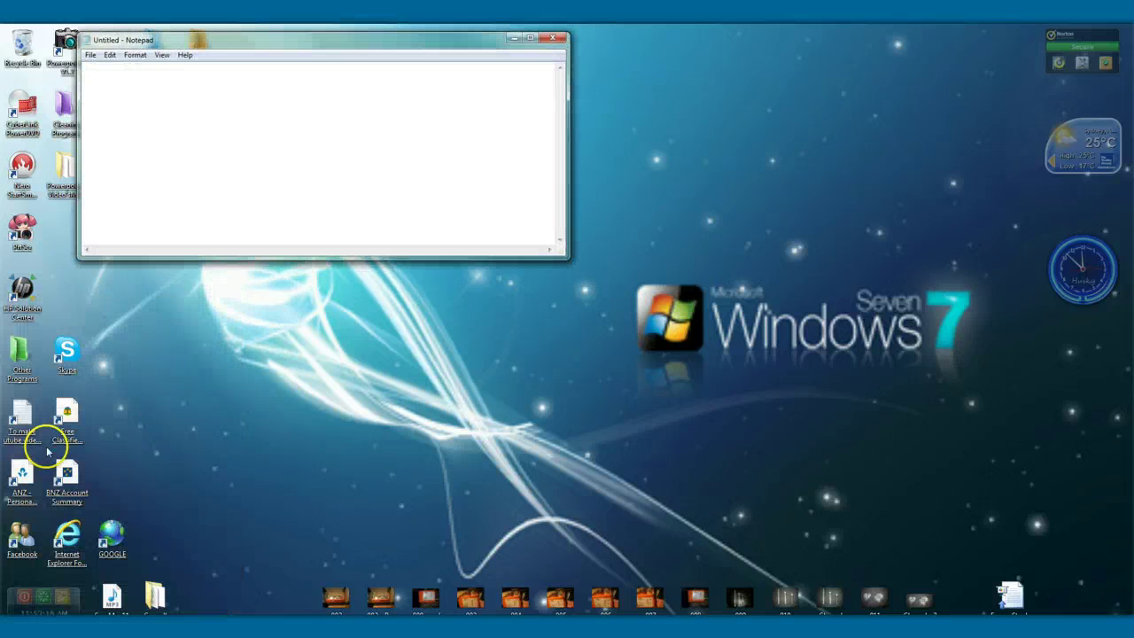
right_click(201, 94)
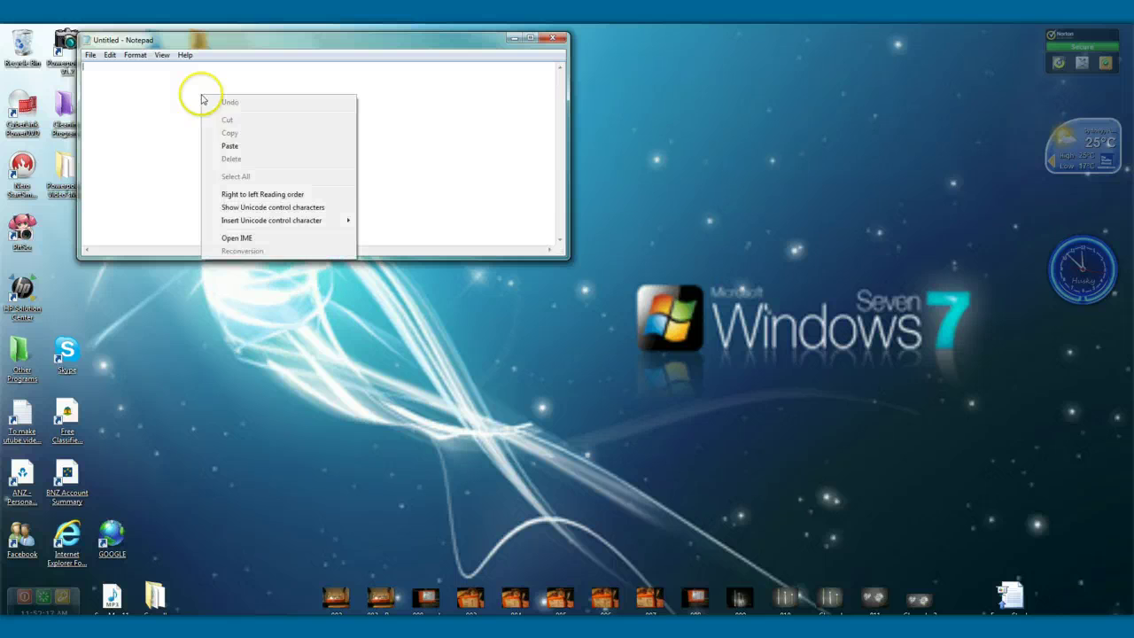
left_click(248, 147)
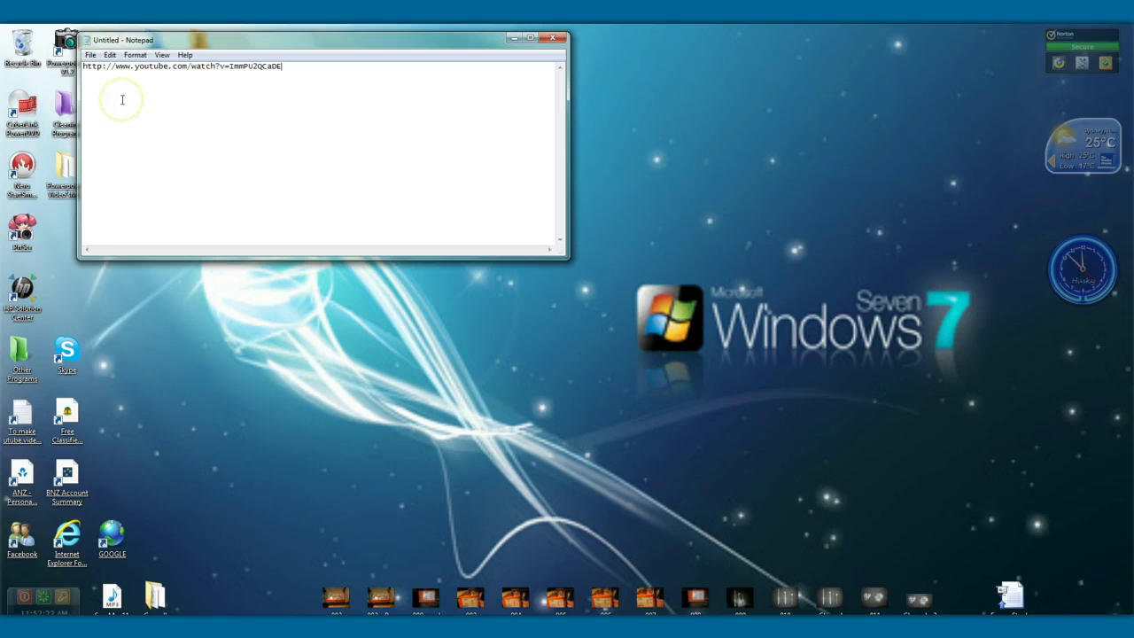
left_click(90, 54)
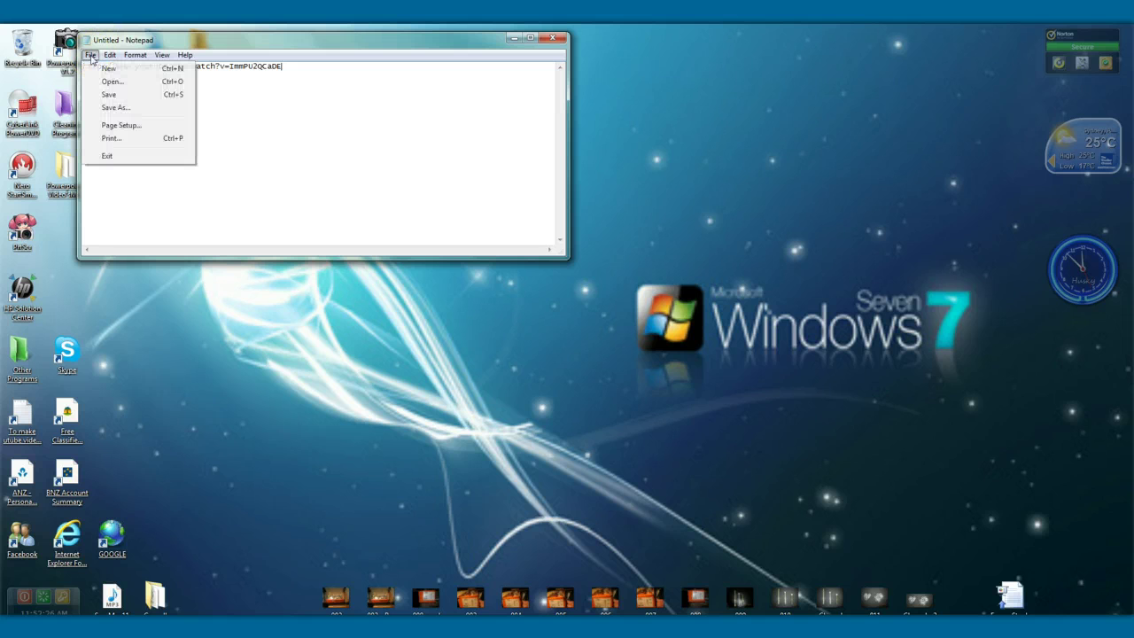
left_click(111, 107)
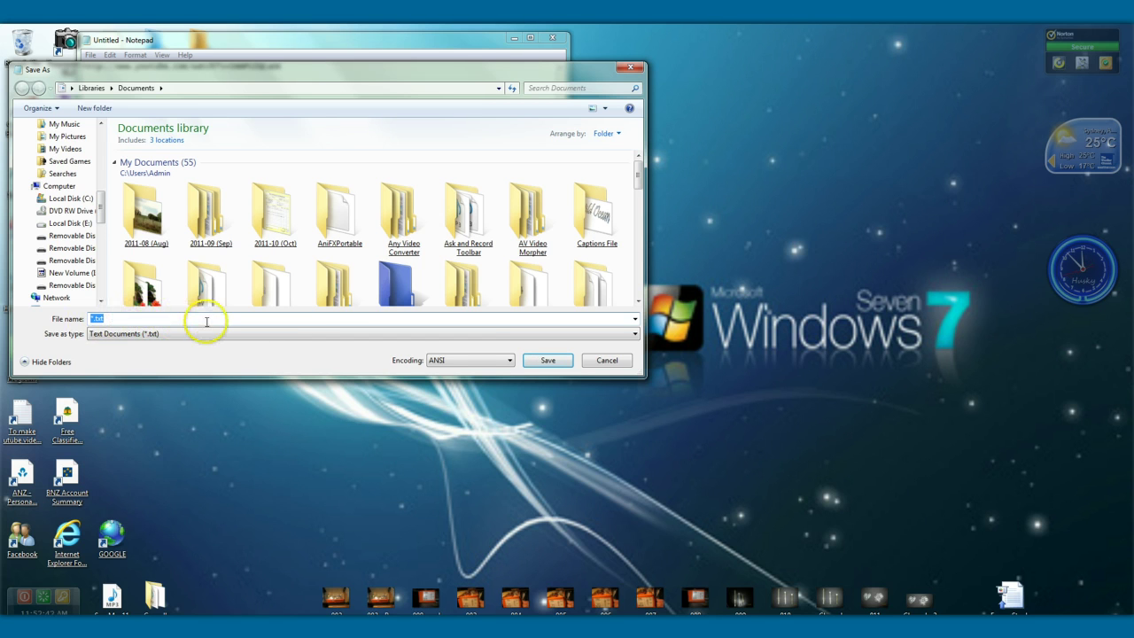
left_click(548, 361)
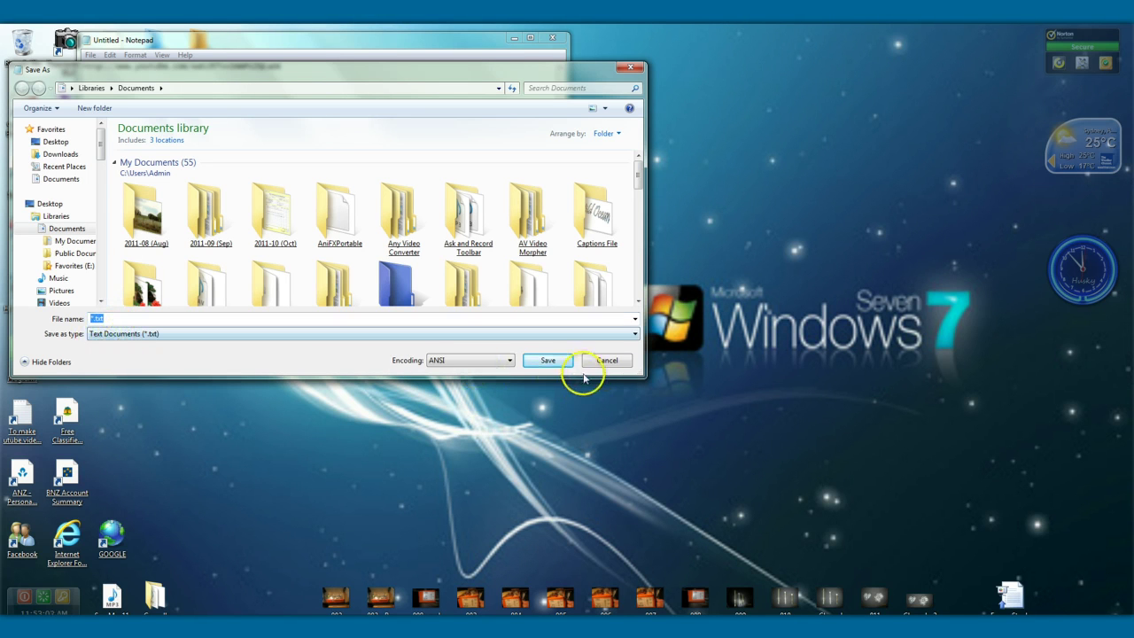
left_click(609, 360)
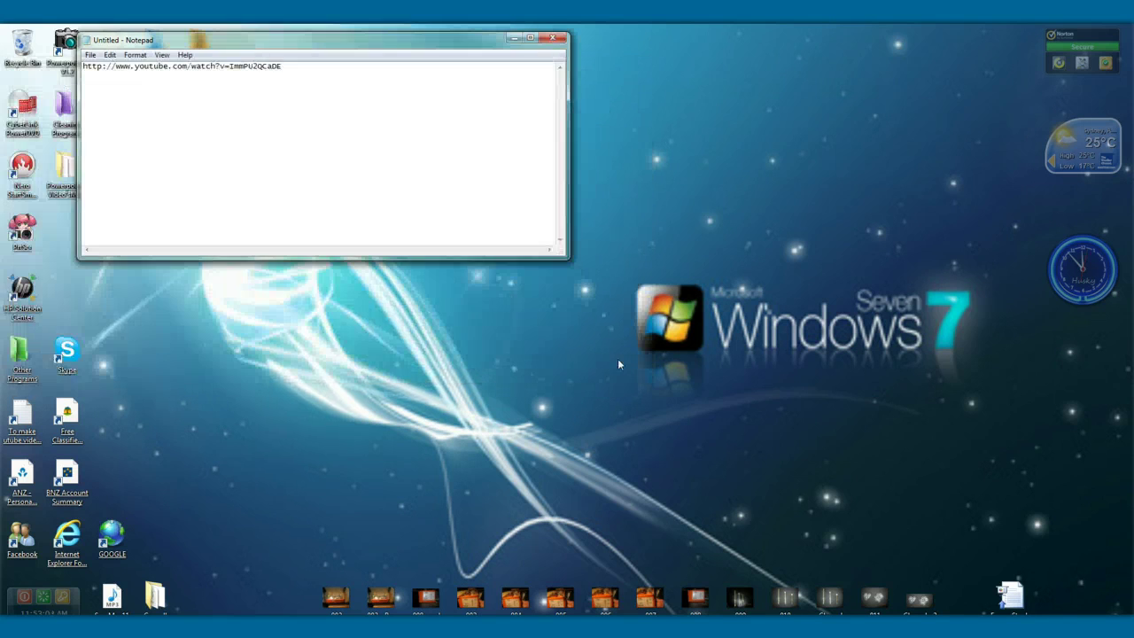
Minimize the untitled Notepad window containing the pasted link
left_click(553, 40)
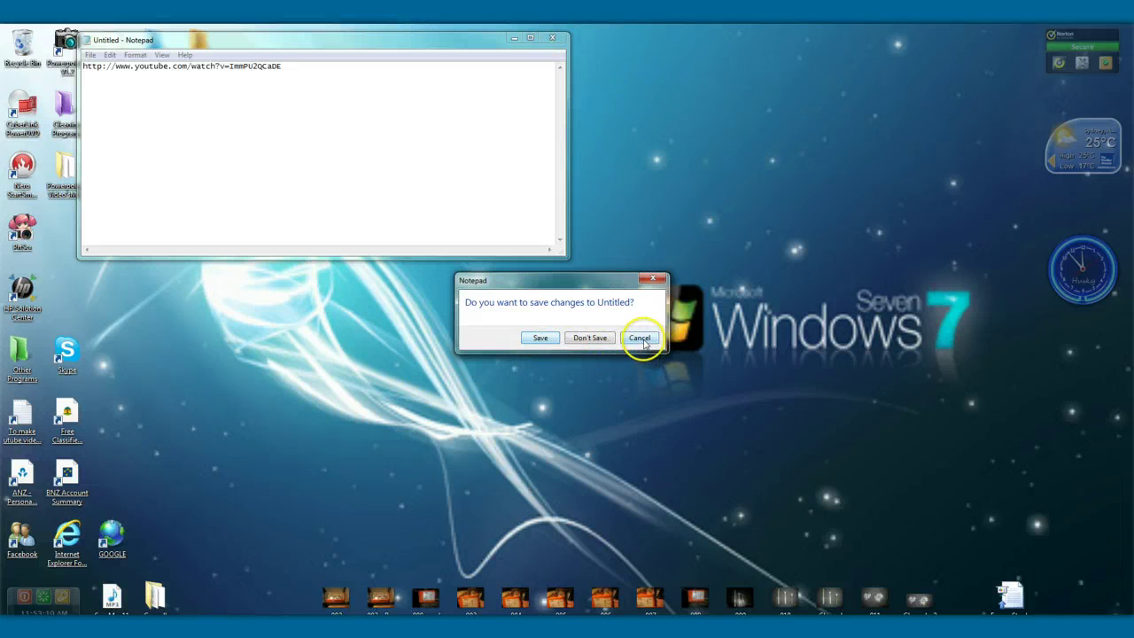
left_click(642, 342)
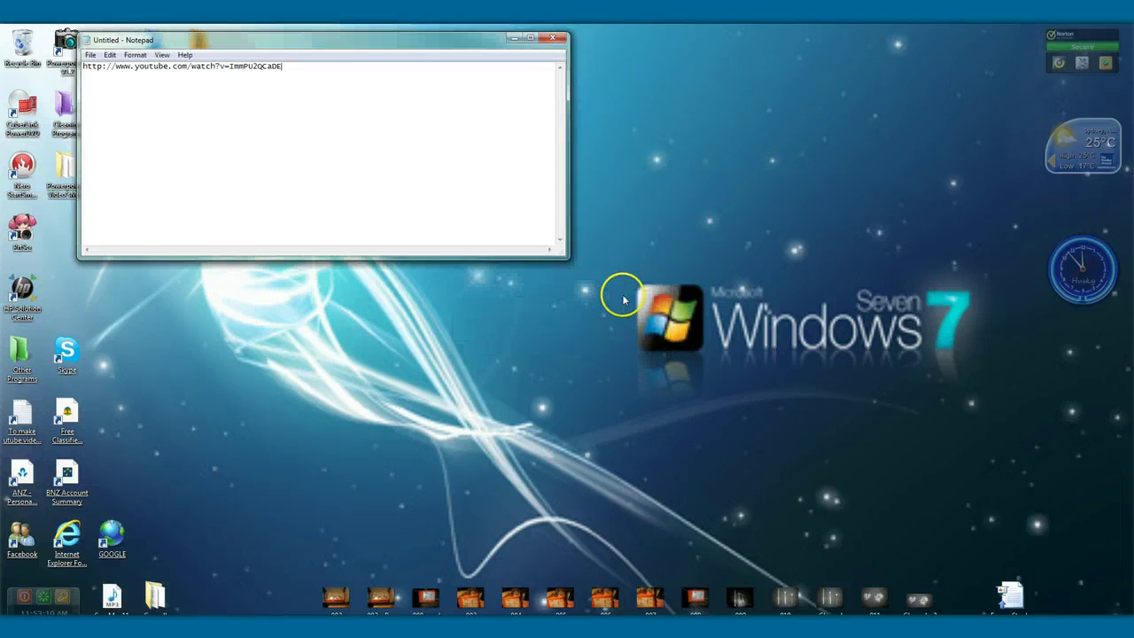
left_click(513, 40)
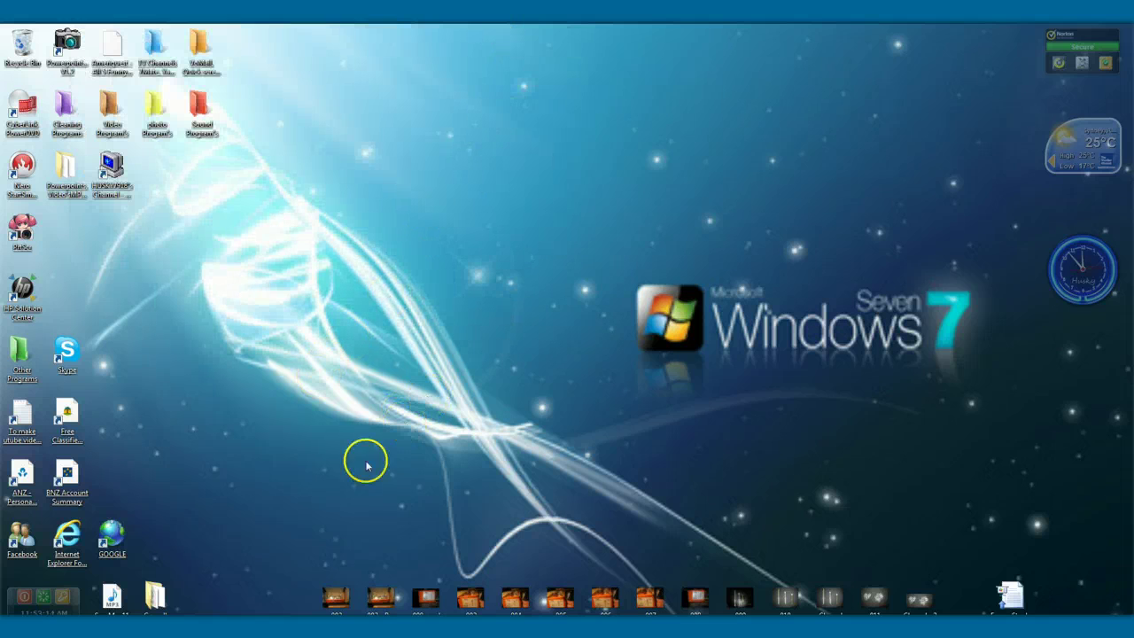